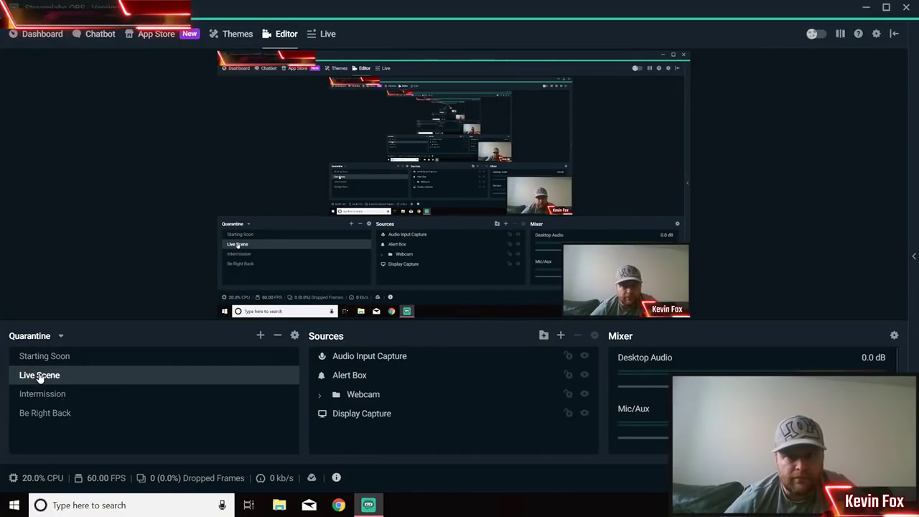
# Step: Minimize the Streamlabs OBS editor to uncover the desktop and its Streamlabs OBS shortcut
pyautogui.click(867, 8)
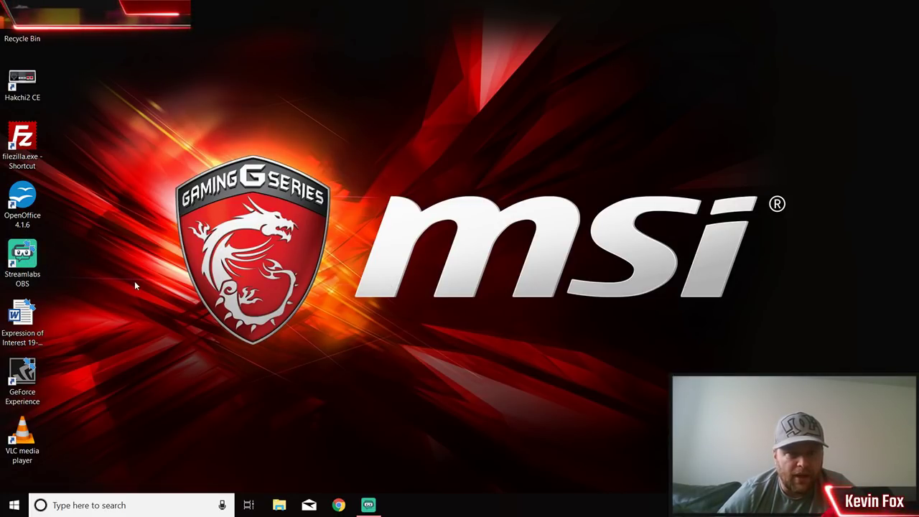
# Step: Open the Streamlabs OBS shortcut's Properties and look through its General, Security and Compatibility tabs
pyautogui.rightClick(31, 255)
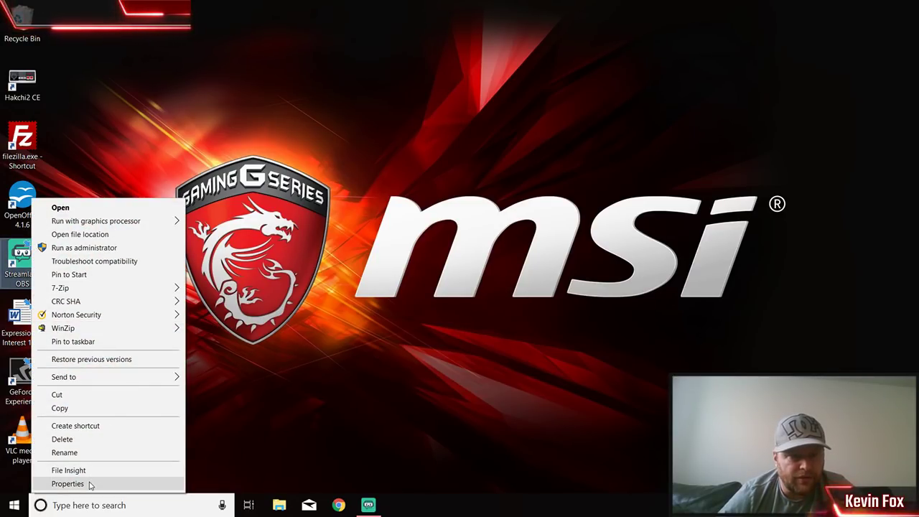
pyautogui.click(68, 484)
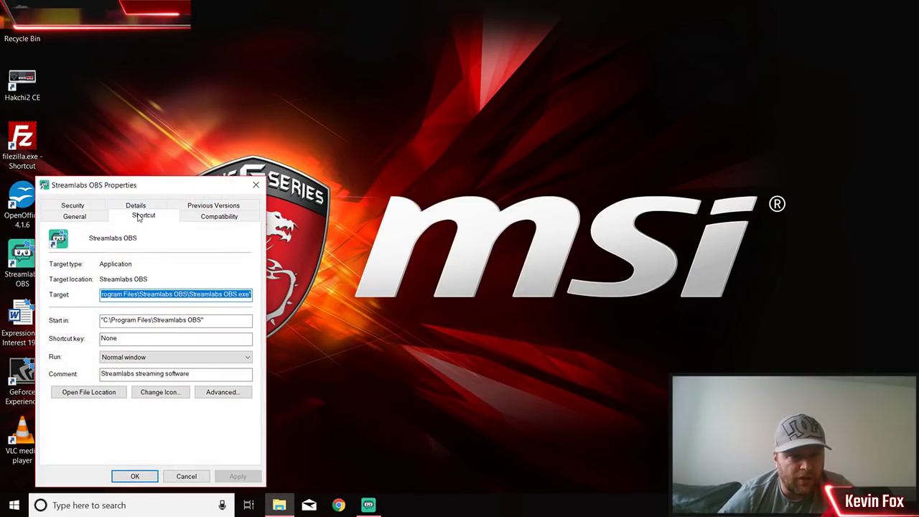
pyautogui.click(81, 220)
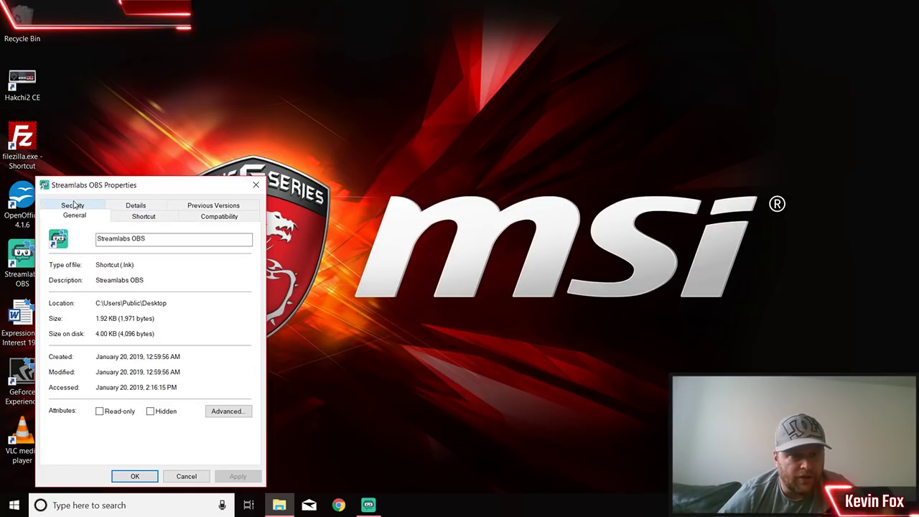
pyautogui.click(72, 206)
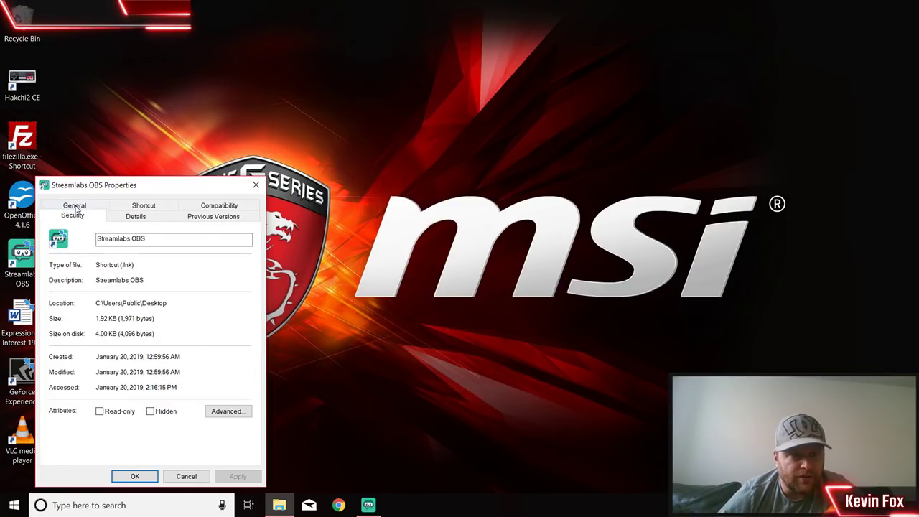
pyautogui.click(209, 206)
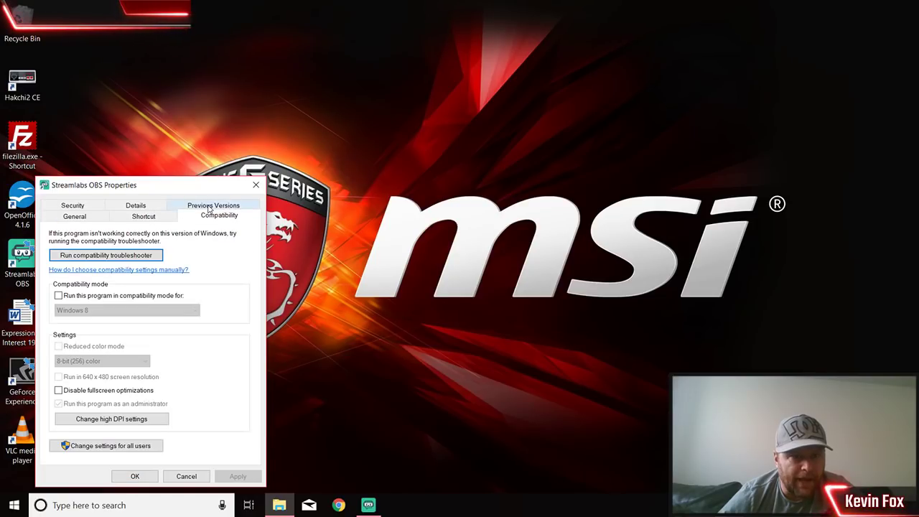
# Step: Try compatibility mode with Windows 8, then switch compatibility mode back off
pyautogui.click(58, 296)
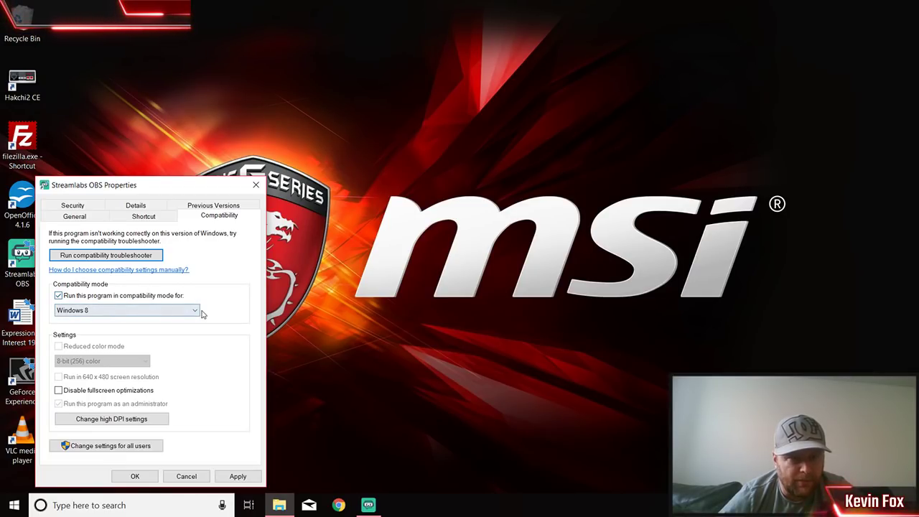
pyautogui.click(195, 312)
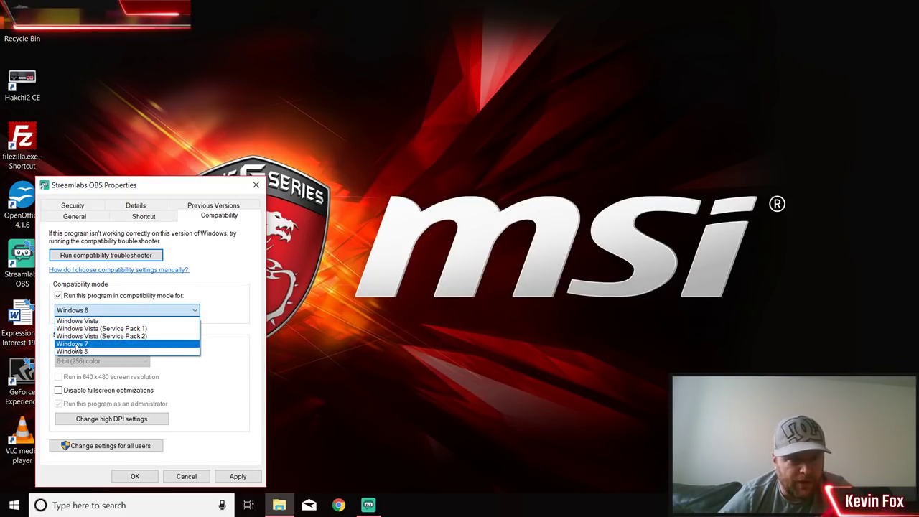
pyautogui.click(60, 298)
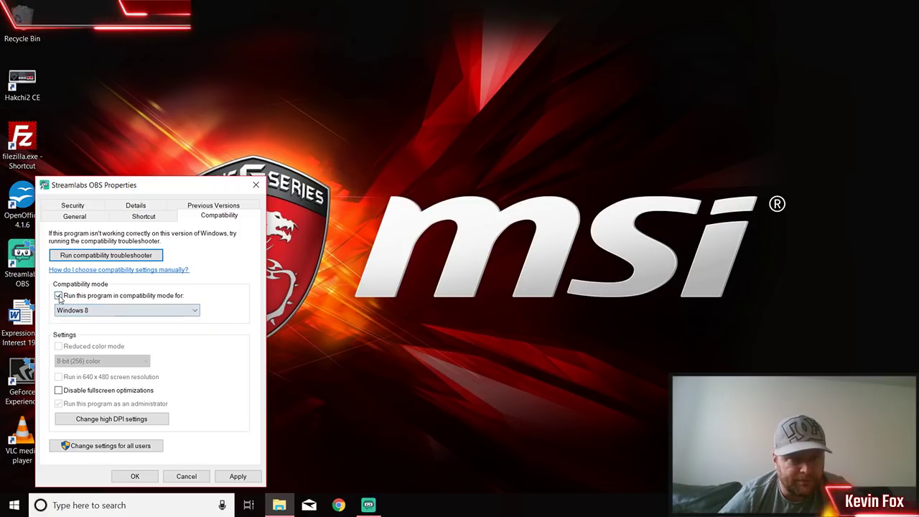
pyautogui.click(59, 296)
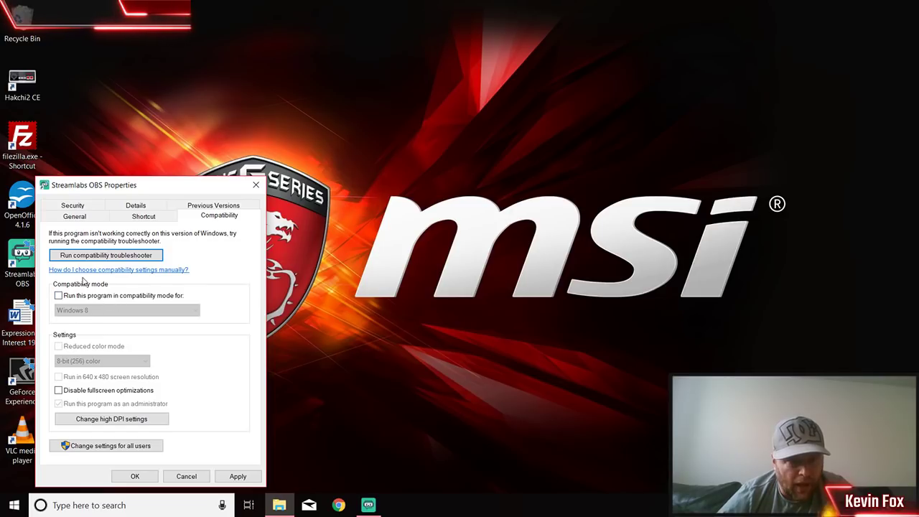
# Step: Open the all-users compatibility settings, cancel them, and close the shortcut's Properties unchanged
pyautogui.click(100, 447)
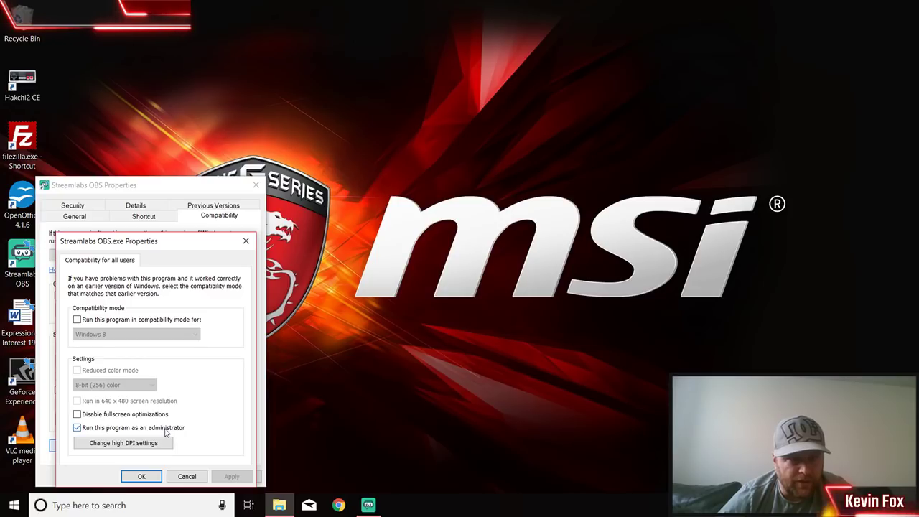
pyautogui.click(200, 476)
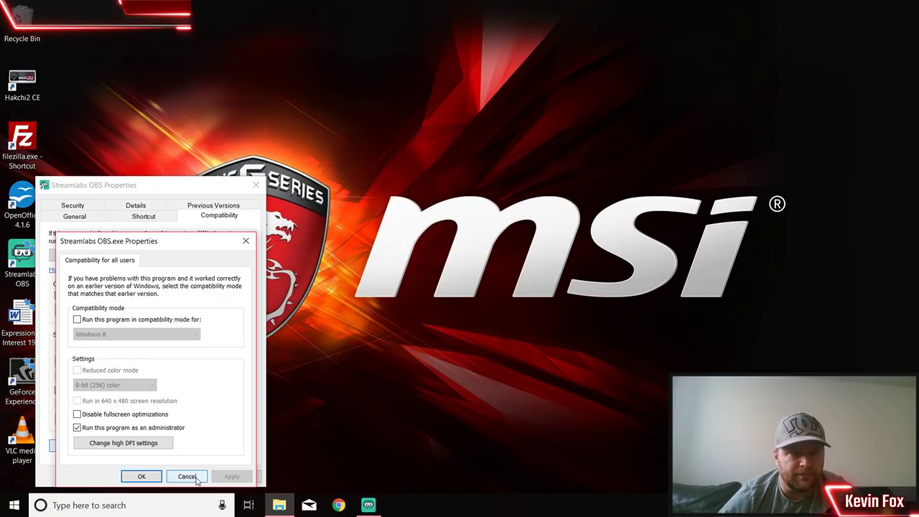
pyautogui.click(187, 477)
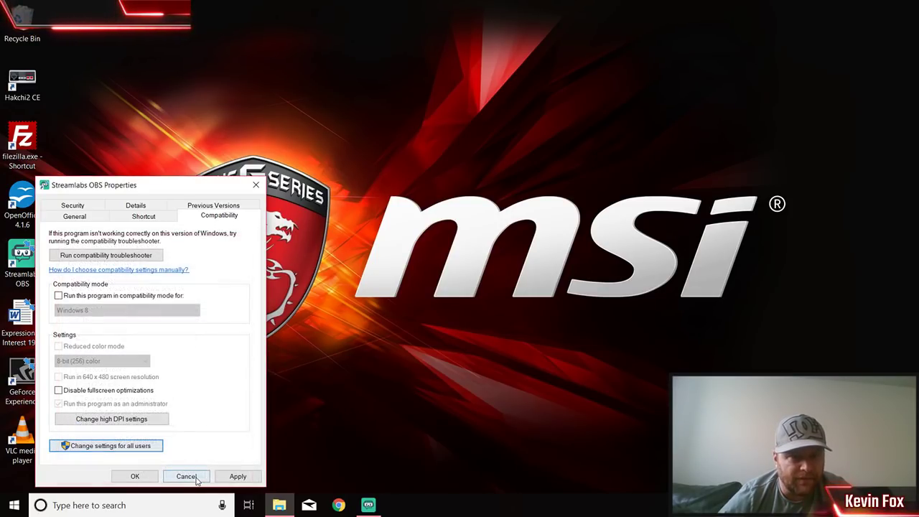
pyautogui.click(256, 186)
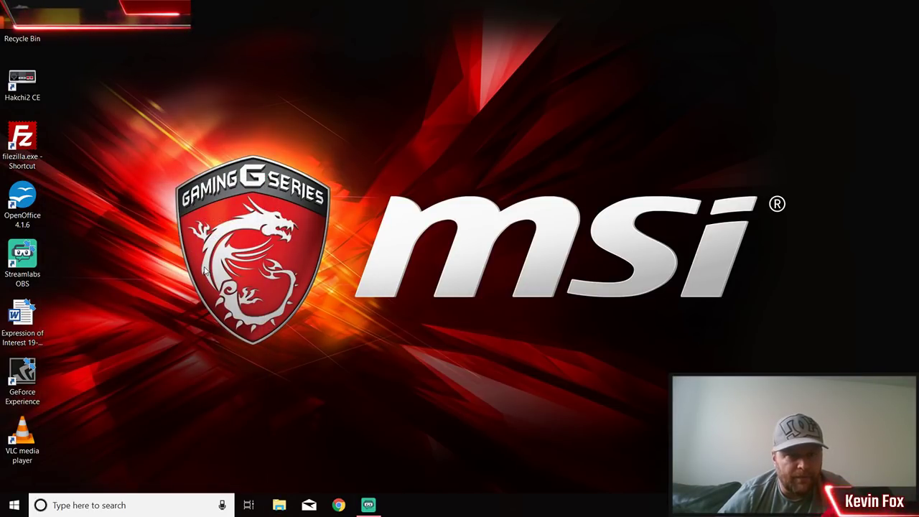
# Step: Run Streamlabs OBS as administrator from its desktop shortcut
pyautogui.rightClick(18, 250)
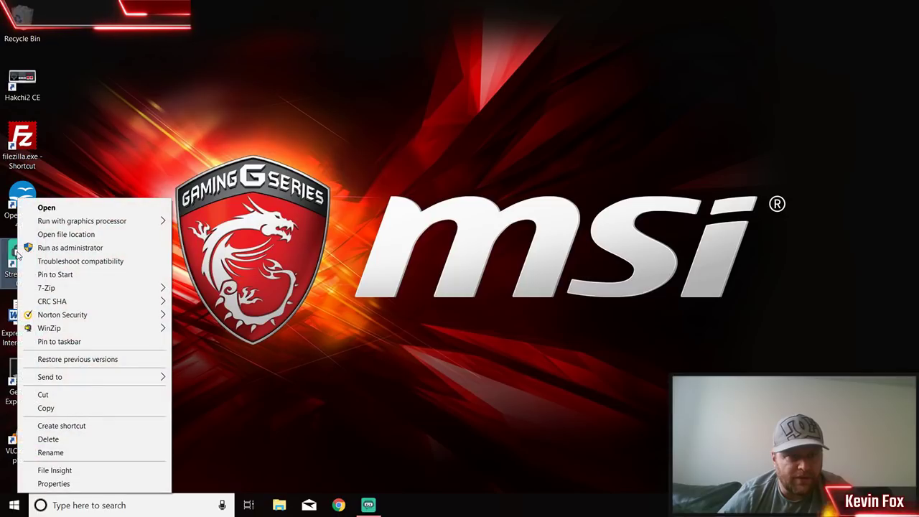
pyautogui.click(92, 252)
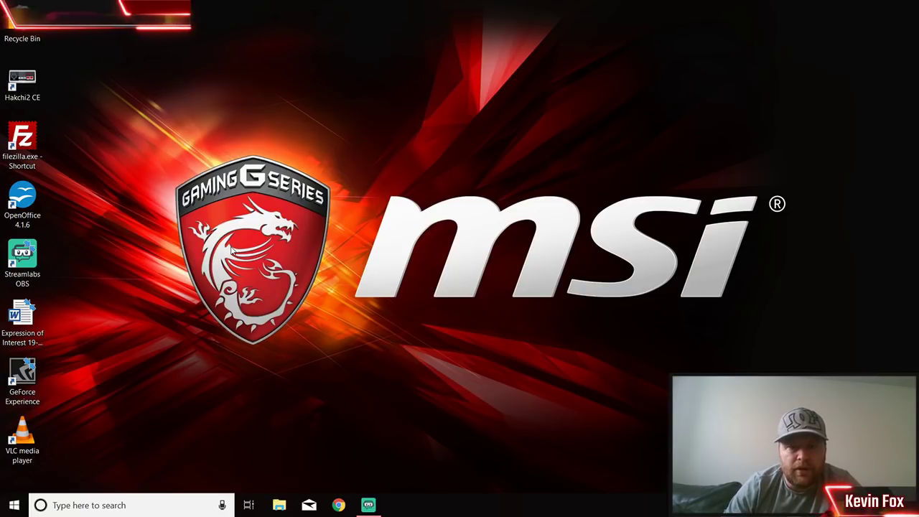
# Step: Launch NVIDIA Control Panel from the desktop menu and go to Manage 3D Settings' Program Settings
pyautogui.rightClick(358, 235)
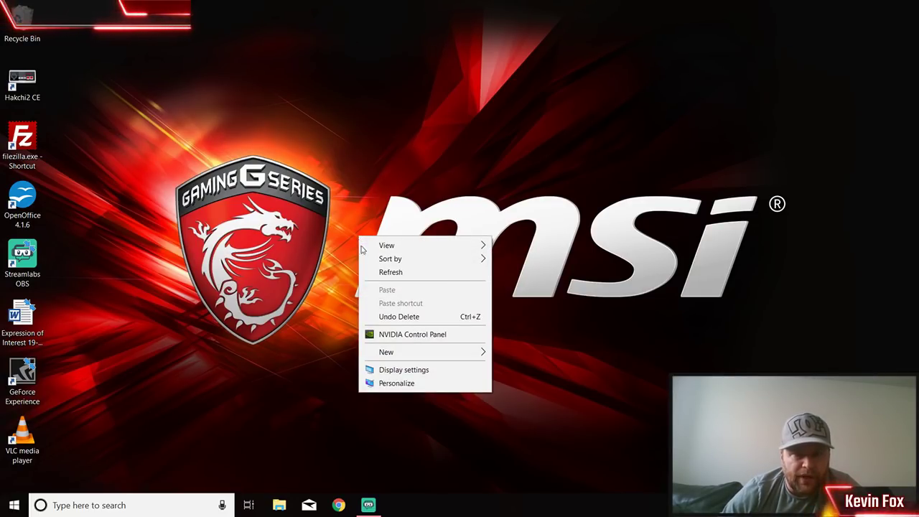
pyautogui.click(413, 336)
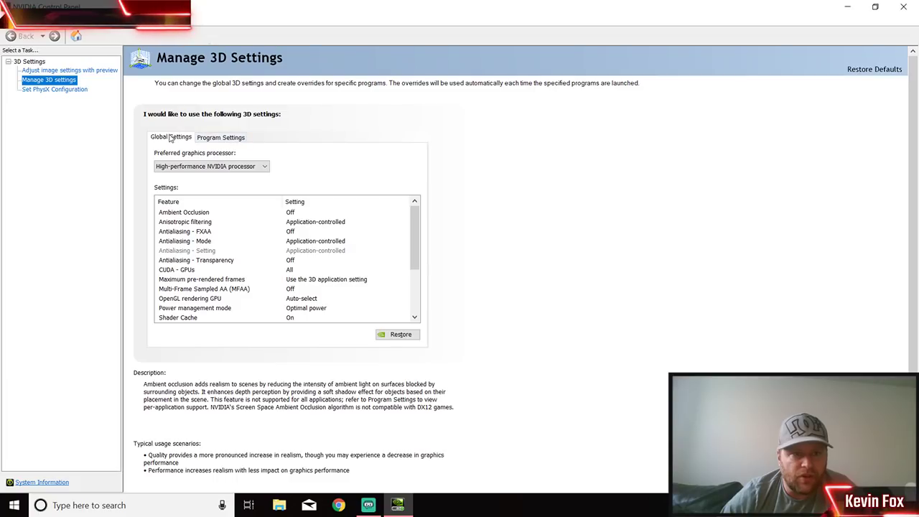
pyautogui.click(224, 137)
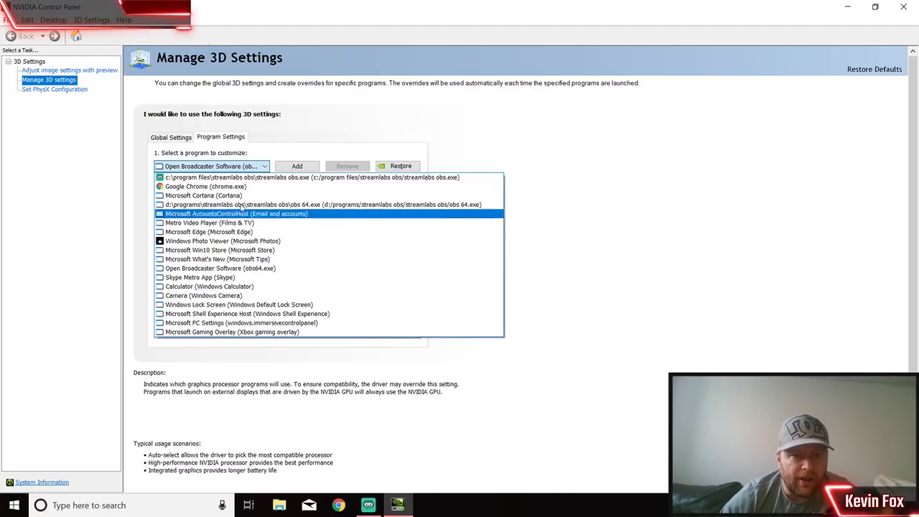
pyautogui.click(302, 156)
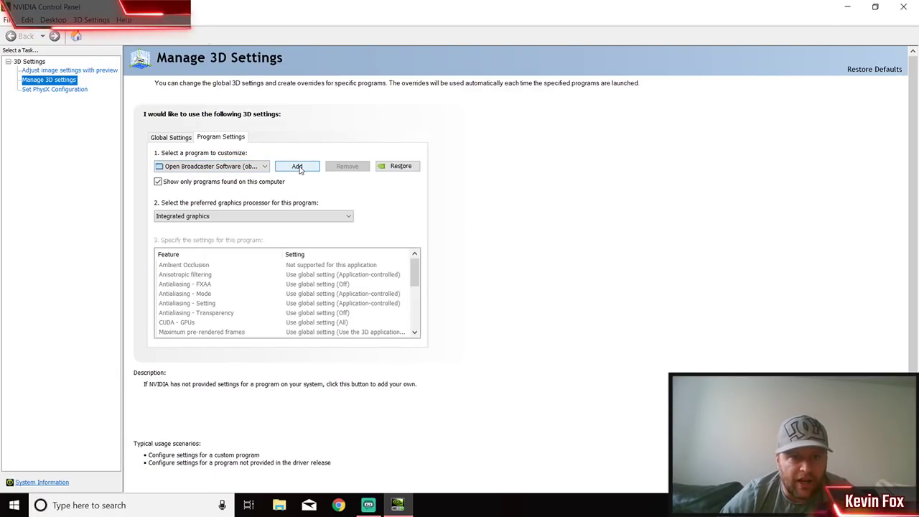
pyautogui.click(302, 167)
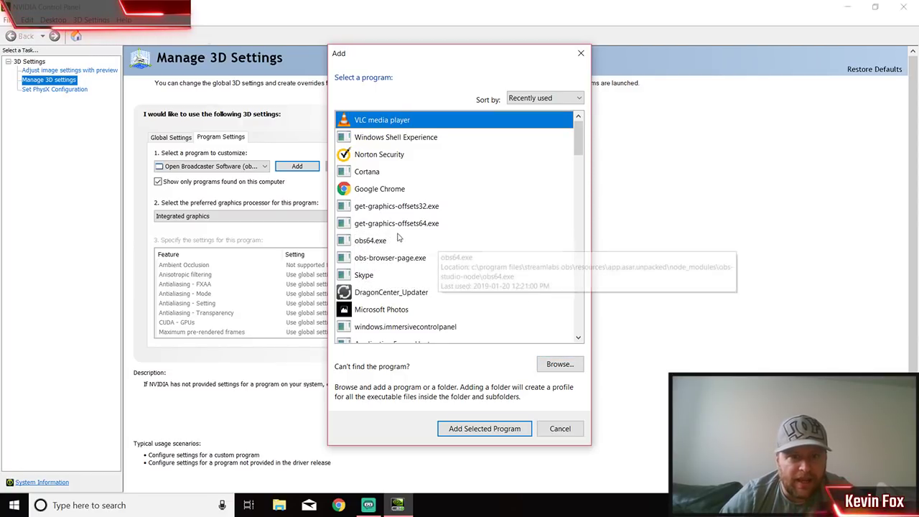
pyautogui.click(559, 364)
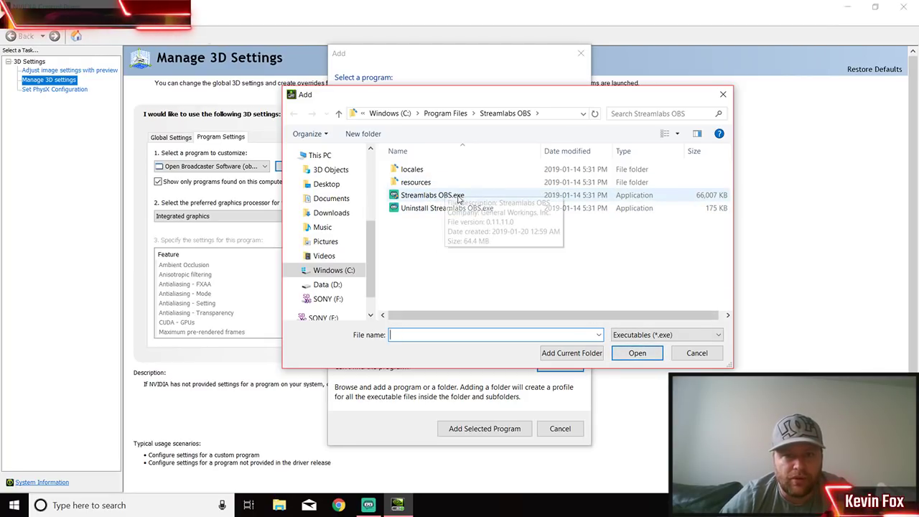
pyautogui.click(686, 353)
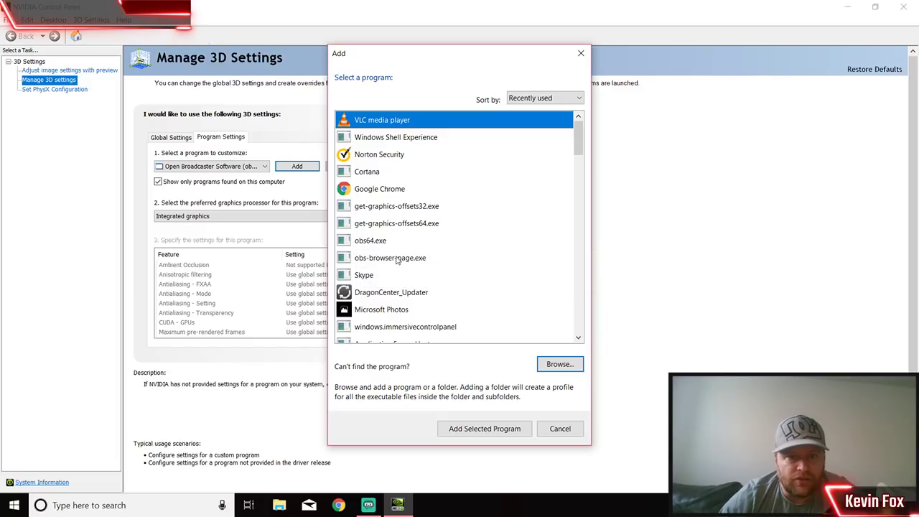
pyautogui.click(396, 260)
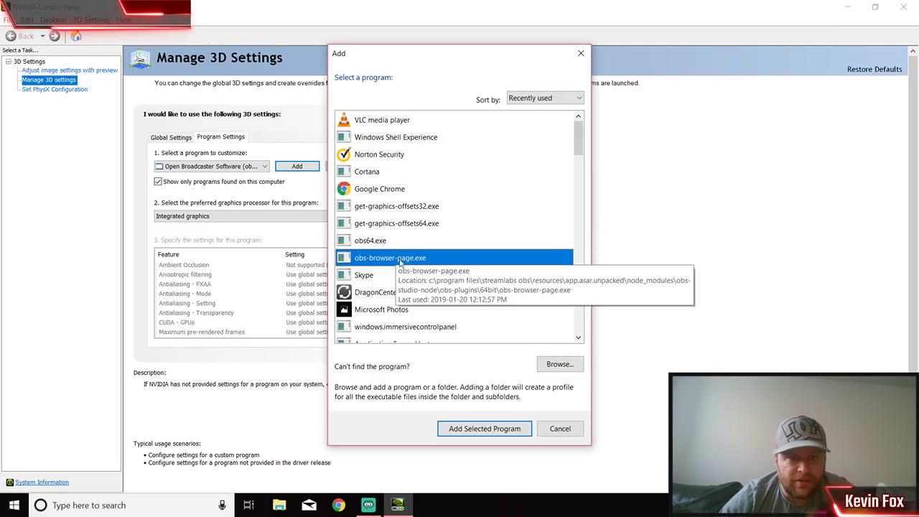
pyautogui.click(569, 431)
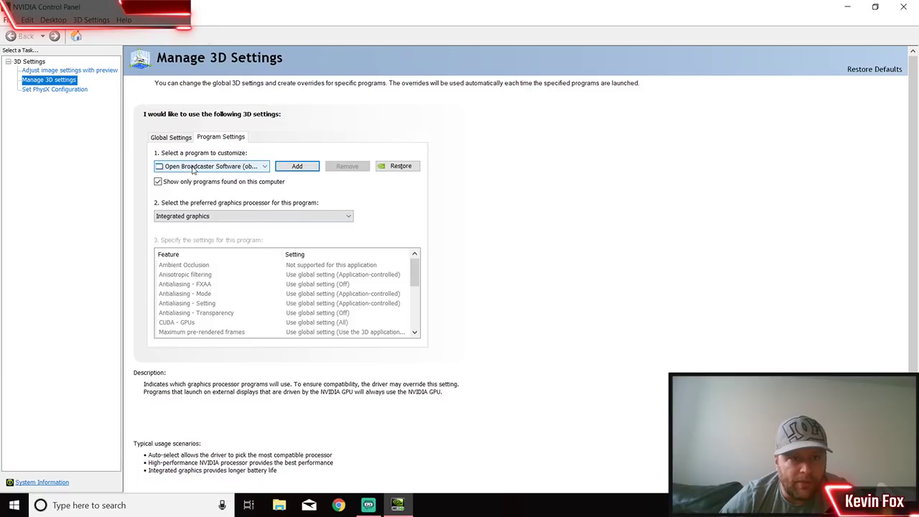
# Step: Set Open Broadcaster Software's preferred graphics processor to Integrated graphics and close NVIDIA Control Panel
pyautogui.click(348, 217)
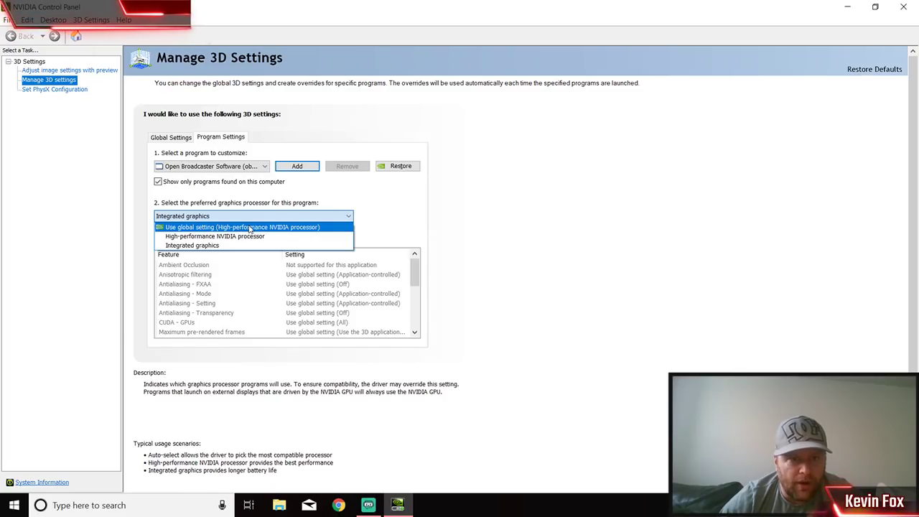
pyautogui.click(201, 247)
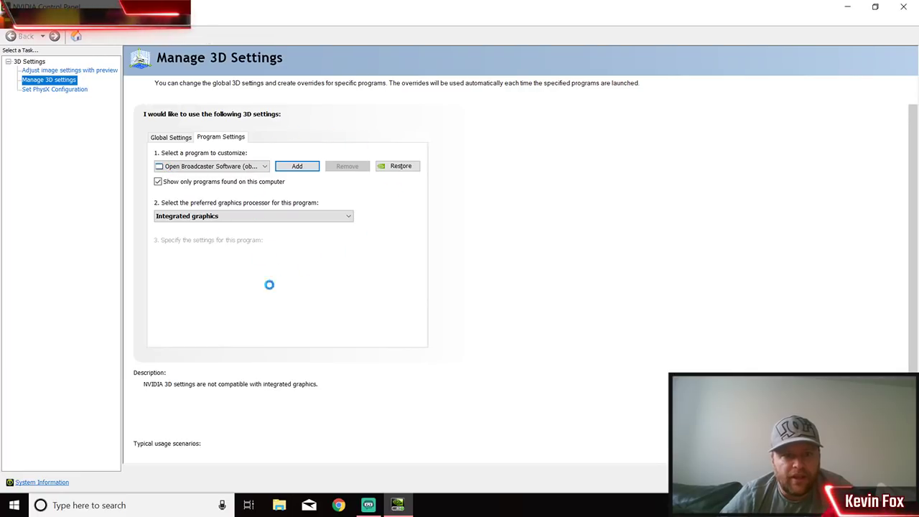
pyautogui.click(905, 7)
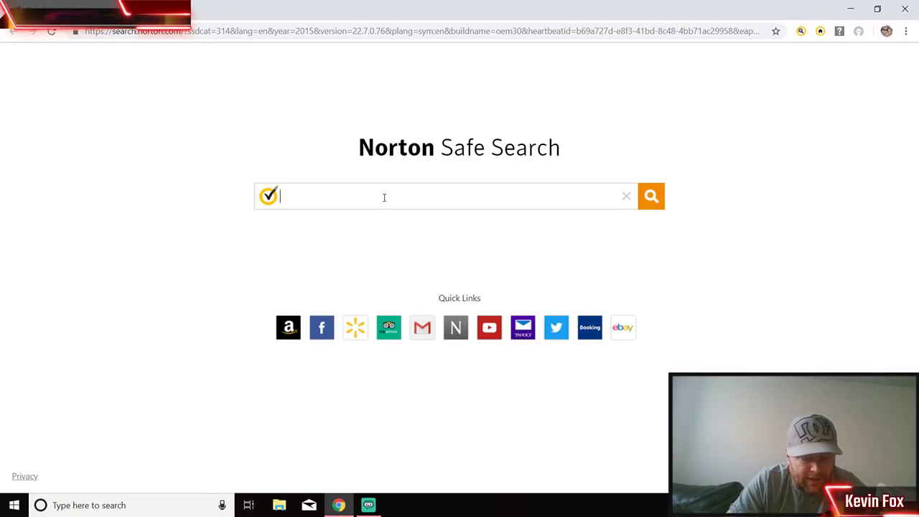
# Step: Search for 'nvidea driver update' and read NVIDIA's official Update page
pyautogui.write('ide')
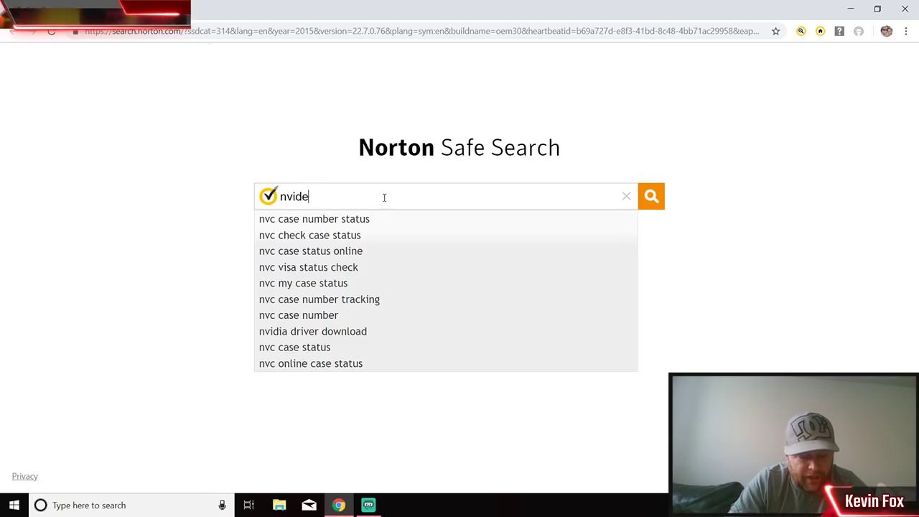
pyautogui.write('a driver update')
pyautogui.press('Return')
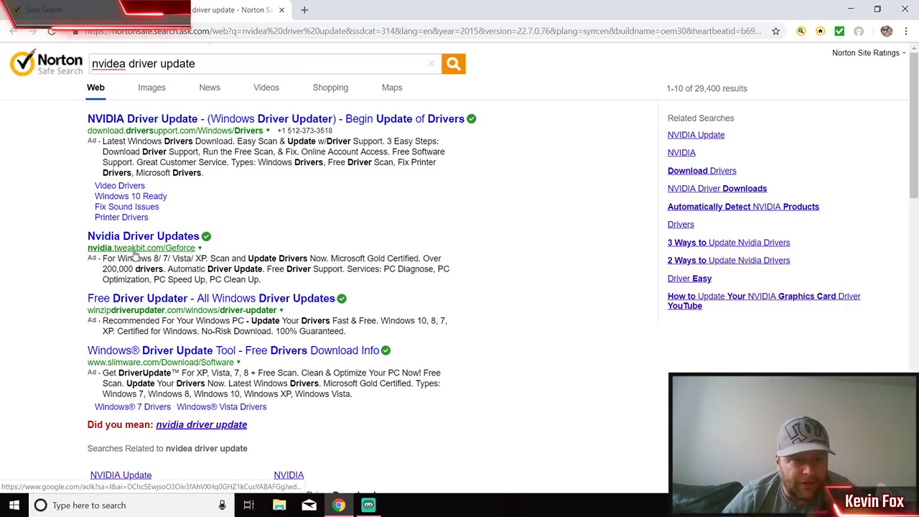
pyautogui.scroll(-3, 164, 317)
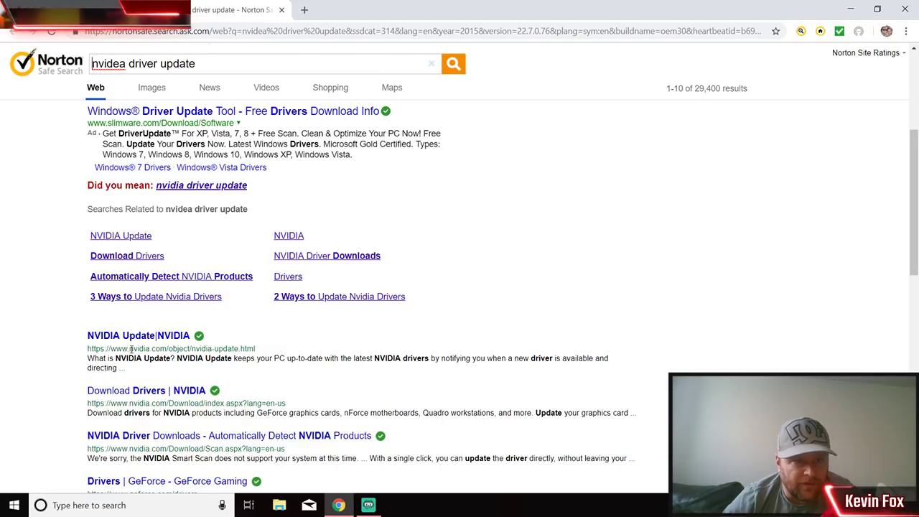
pyautogui.click(149, 337)
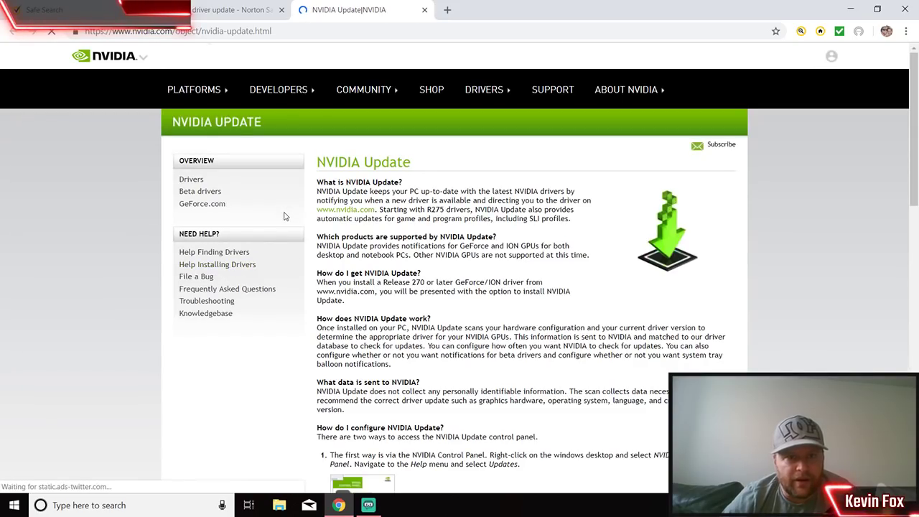
pyautogui.scroll(-3, 528, 214)
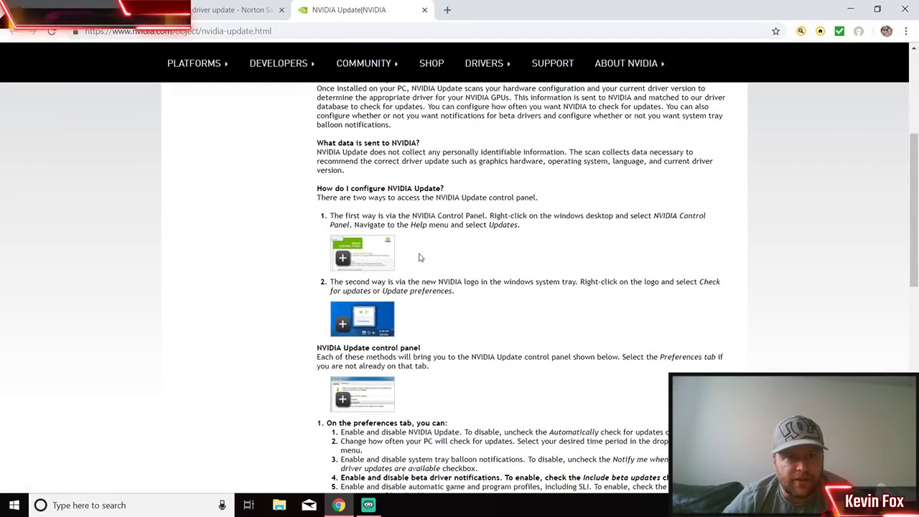
# Step: Close the NVIDIA Update page, the search results and the browser window
pyautogui.click(424, 11)
pyautogui.click(281, 10)
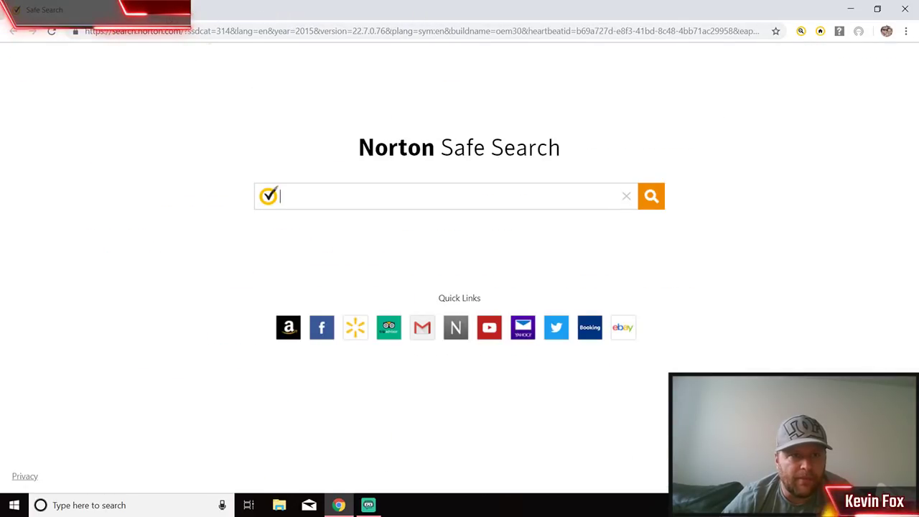
pyautogui.click(181, 10)
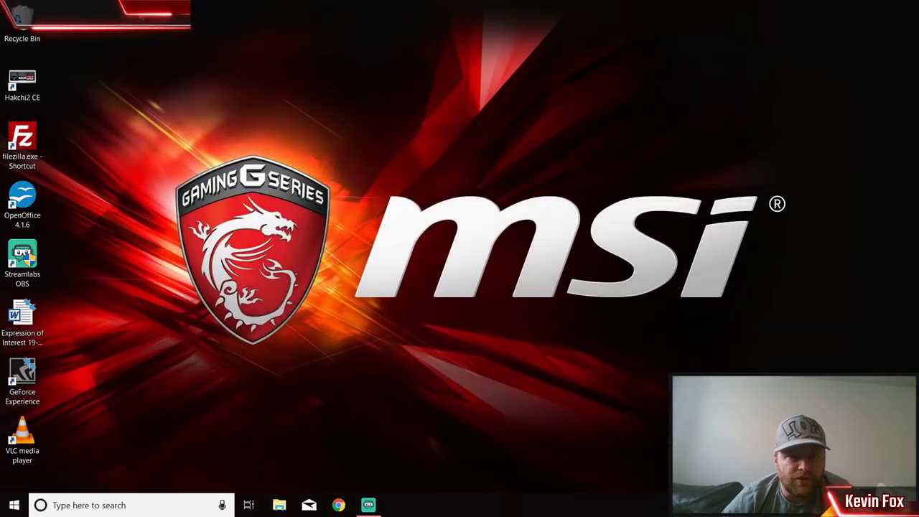
# Step: Restore Streamlabs OBS, then begin adding a Display Capture source and cancel it
pyautogui.click(369, 505)
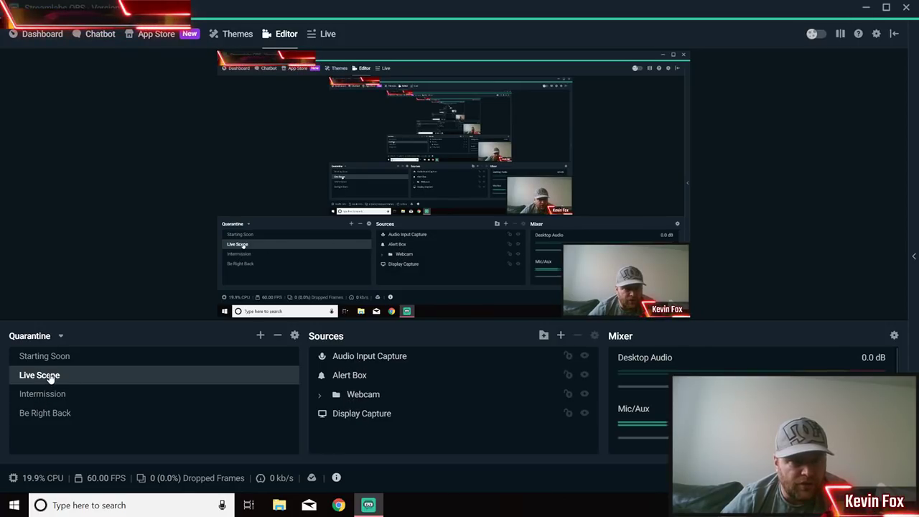
pyautogui.click(562, 336)
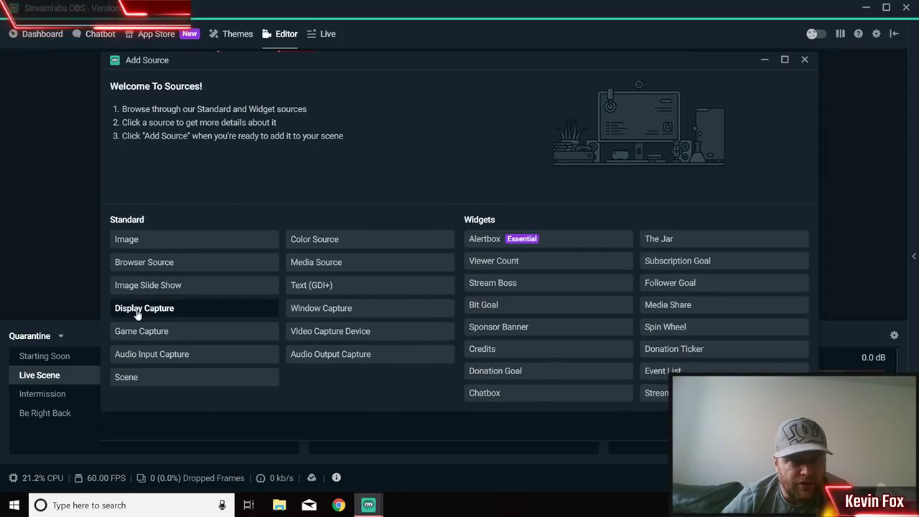
pyautogui.click(137, 313)
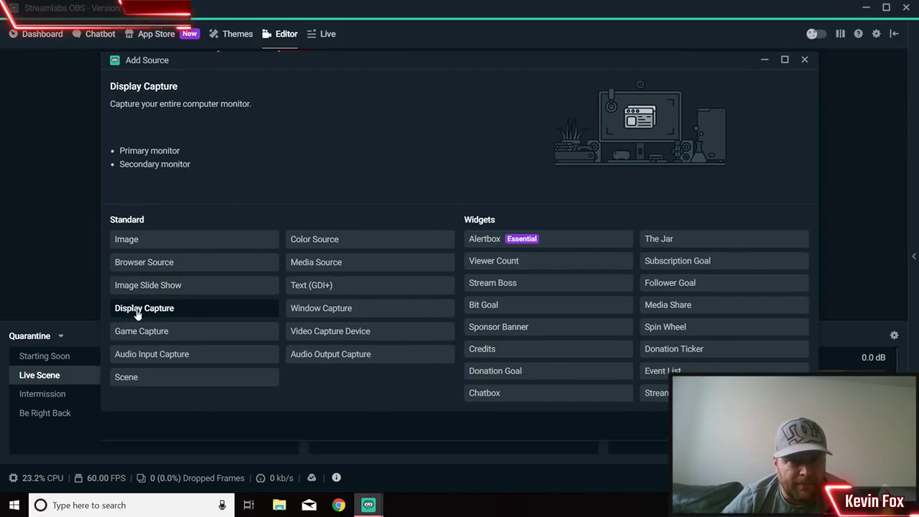
pyautogui.click(780, 429)
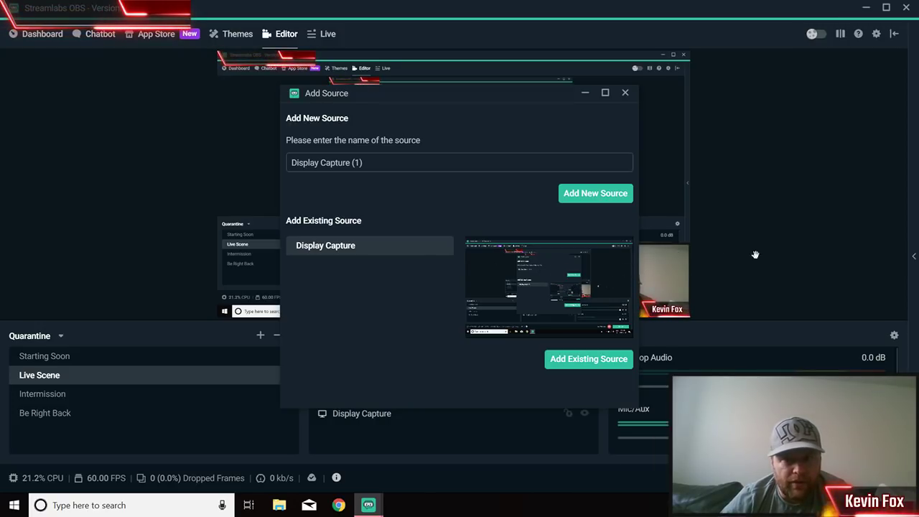
pyautogui.press('Escape')
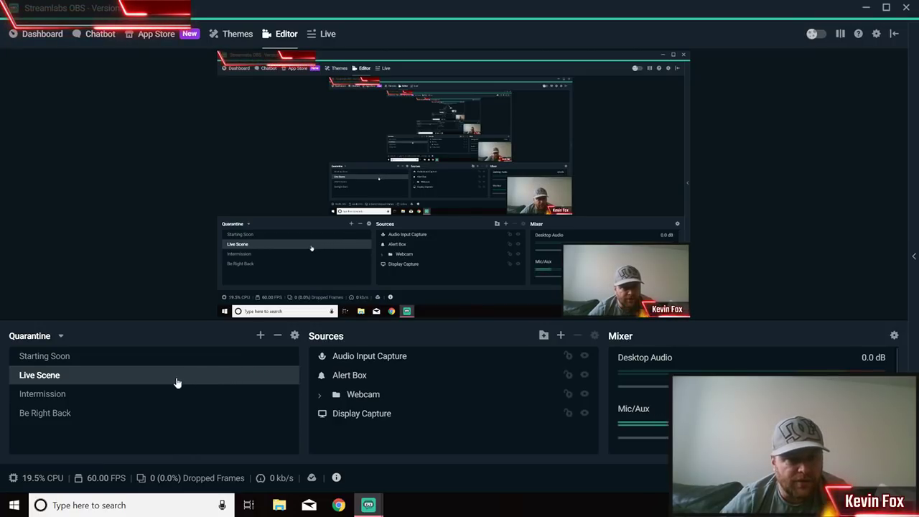
pyautogui.click(563, 336)
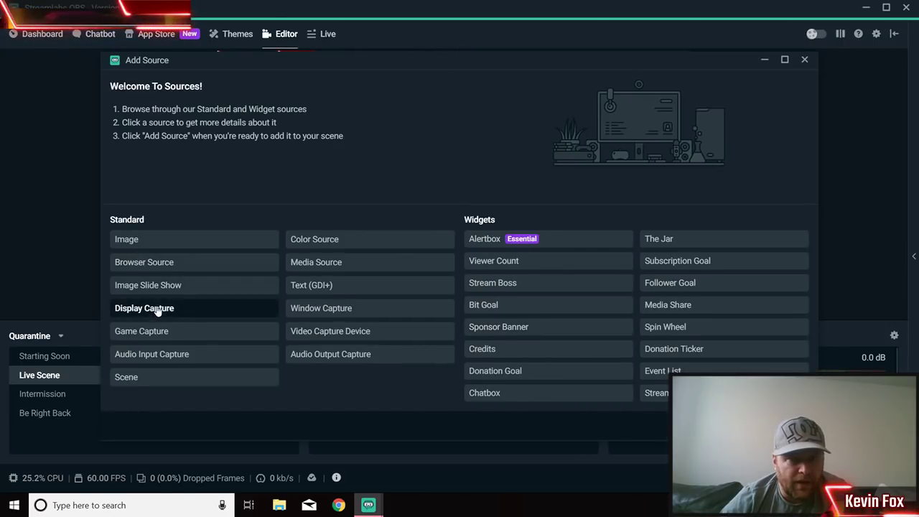
pyautogui.click(156, 315)
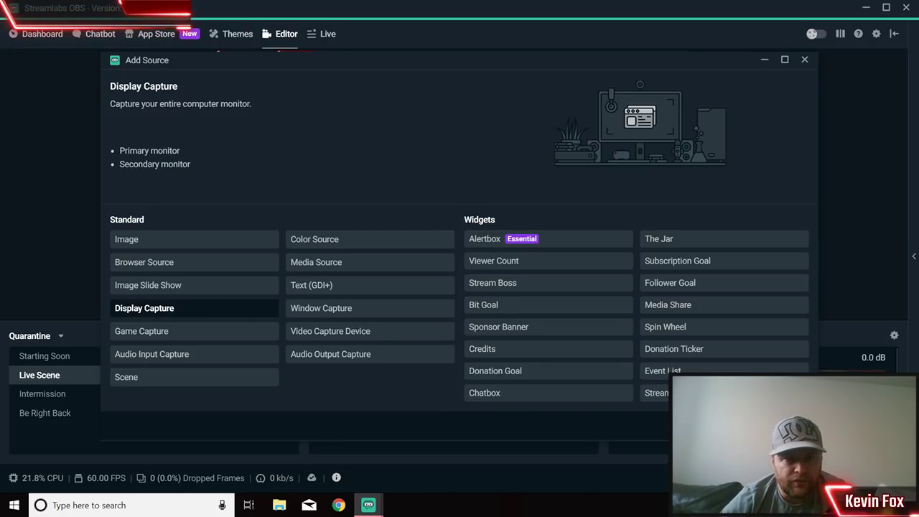
pyautogui.click(304, 312)
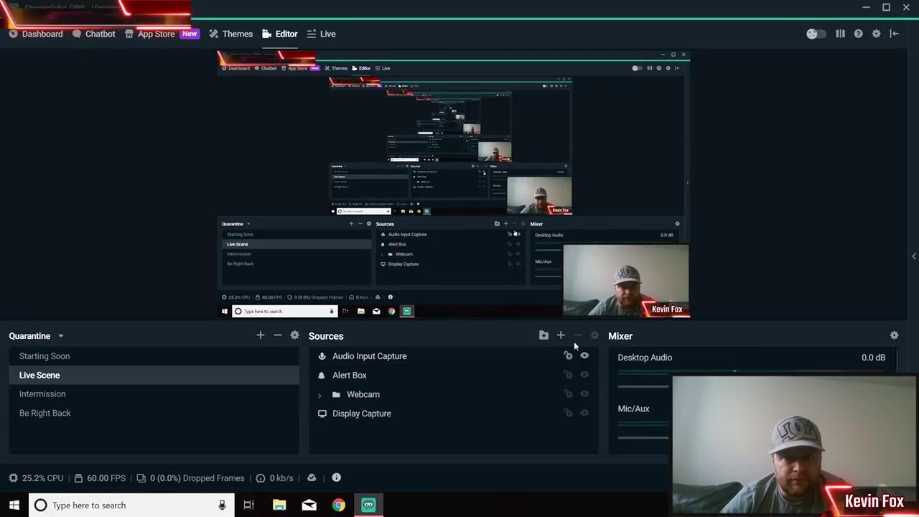
# Step: Add a new Game Capture source to the Live Scene
pyautogui.click(562, 334)
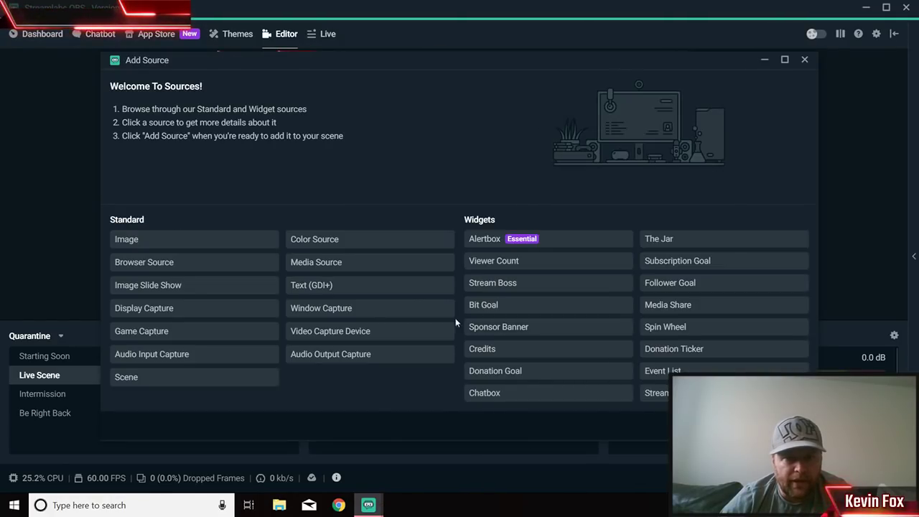
pyautogui.click(188, 336)
pyautogui.press('Return')
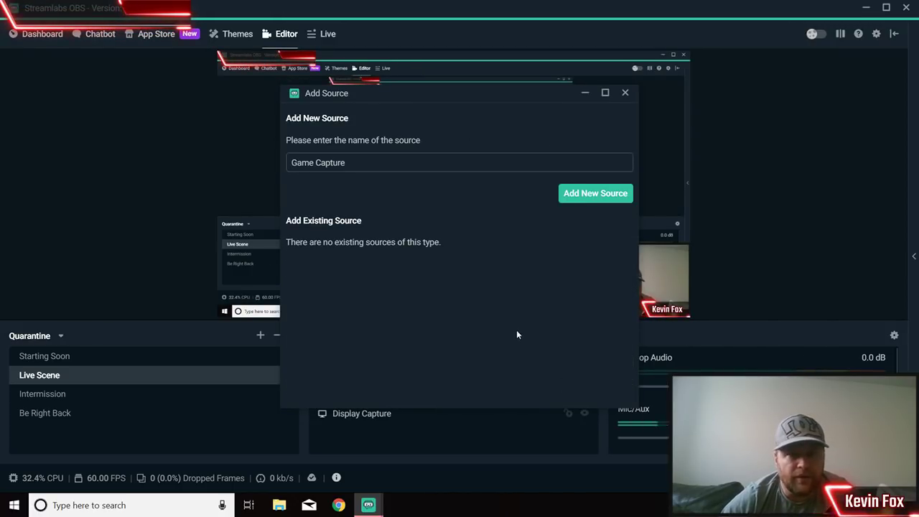
pyautogui.click(579, 194)
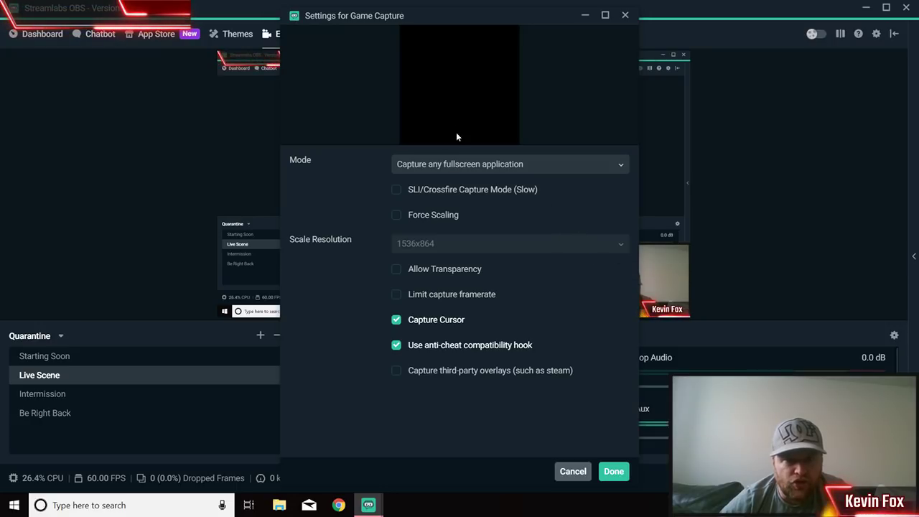
# Step: Toggle SLI/Crossfire and Force Scaling back off, cancel the capture settings, and minimize Streamlabs OBS
pyautogui.click(397, 191)
pyautogui.click(397, 216)
pyautogui.click(397, 189)
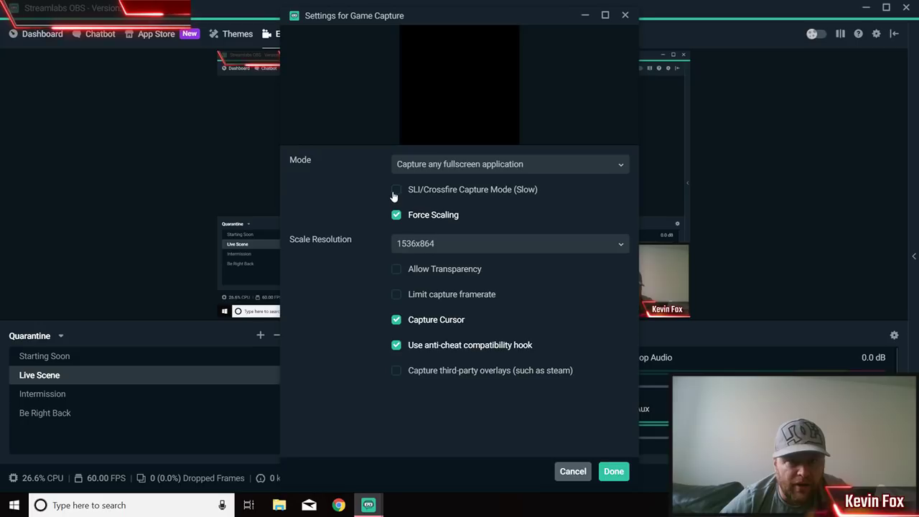
pyautogui.click(397, 190)
pyautogui.click(396, 190)
pyautogui.click(396, 190)
pyautogui.click(397, 215)
pyautogui.click(396, 190)
pyautogui.click(397, 215)
pyautogui.click(397, 190)
pyautogui.click(396, 214)
pyautogui.click(396, 189)
pyautogui.click(397, 215)
pyautogui.click(397, 190)
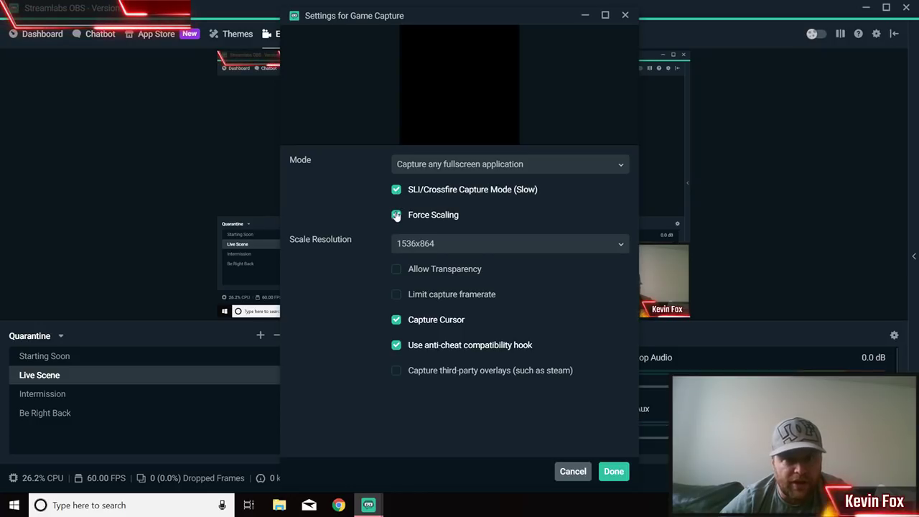
pyautogui.click(397, 215)
pyautogui.click(397, 190)
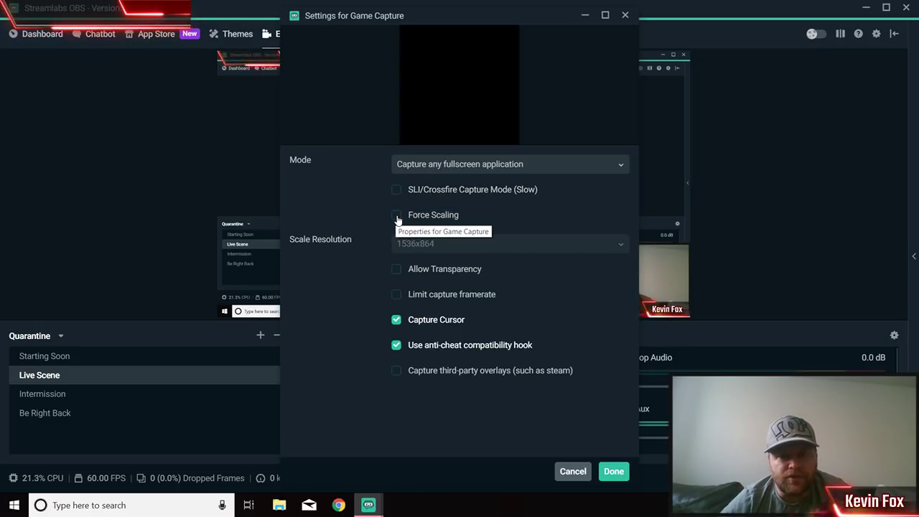
pyautogui.click(572, 471)
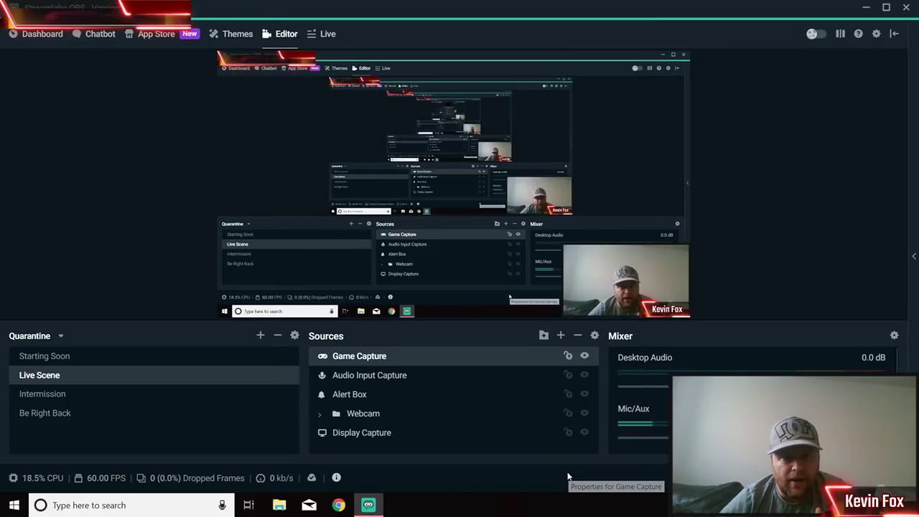
pyautogui.click(866, 9)
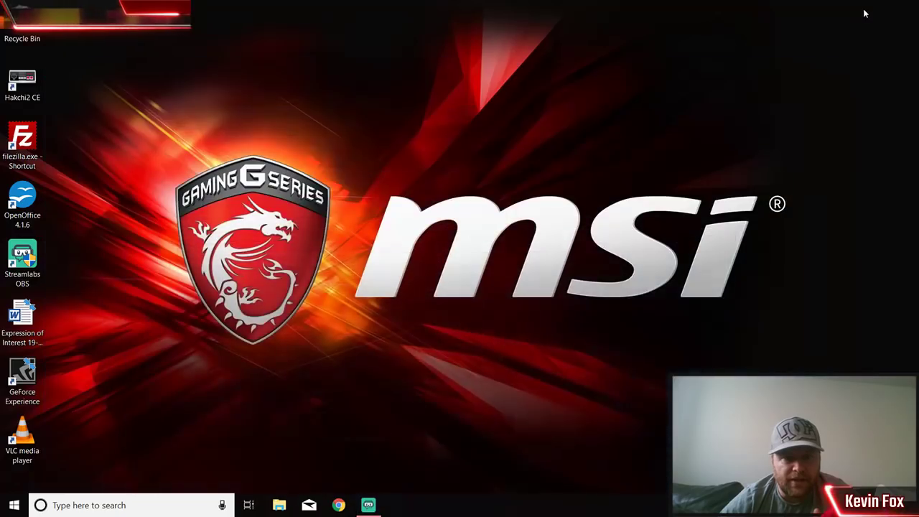
# Step: Restore Streamlabs OBS and remove the Game Capture source from the Live Scene
pyautogui.click(341, 507)
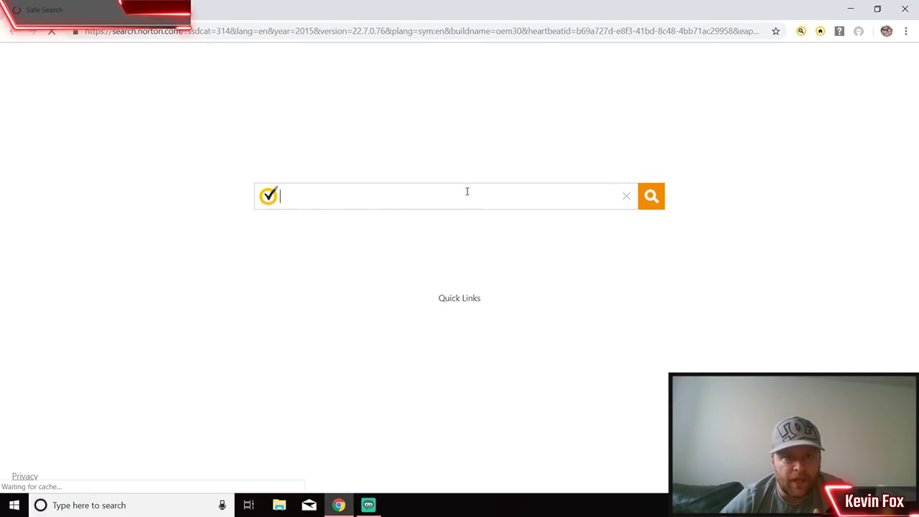
pyautogui.click(368, 505)
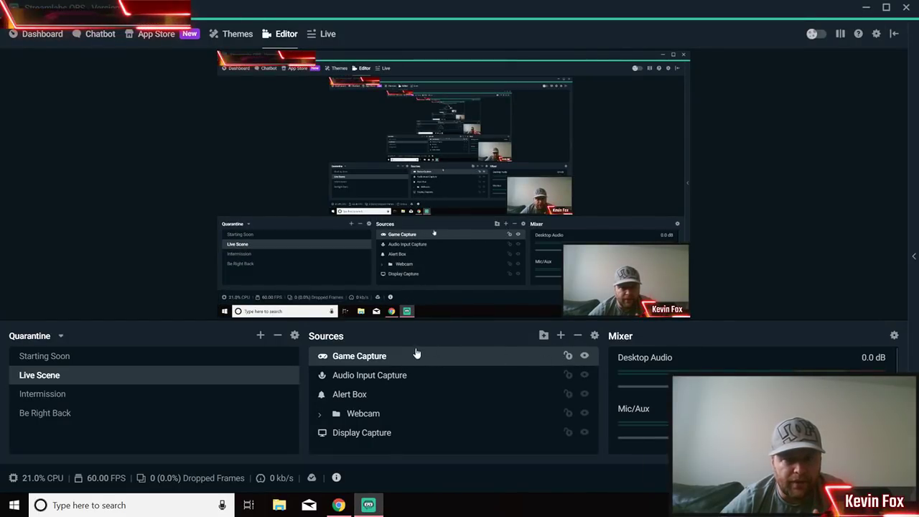
pyautogui.click(578, 336)
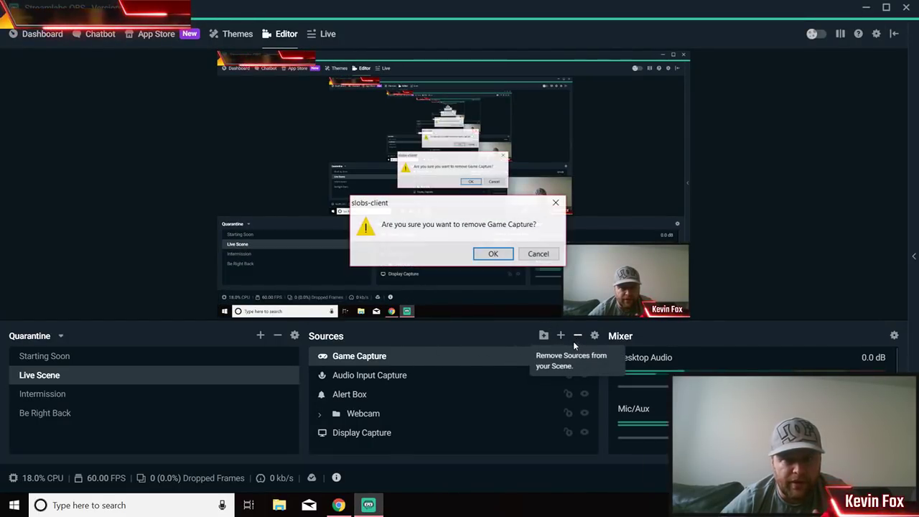
pyautogui.click(492, 255)
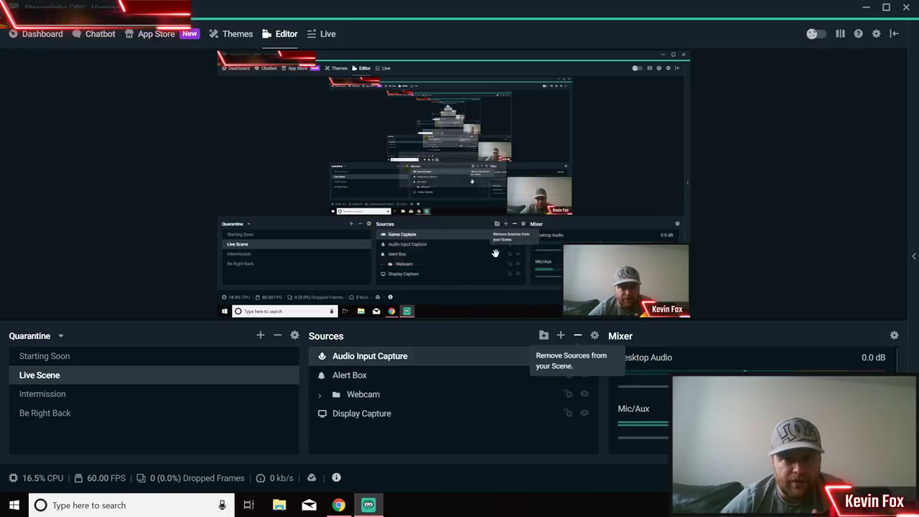
# Step: Add a Window Capture source, then remove it from the Live Scene again
pyautogui.click(561, 336)
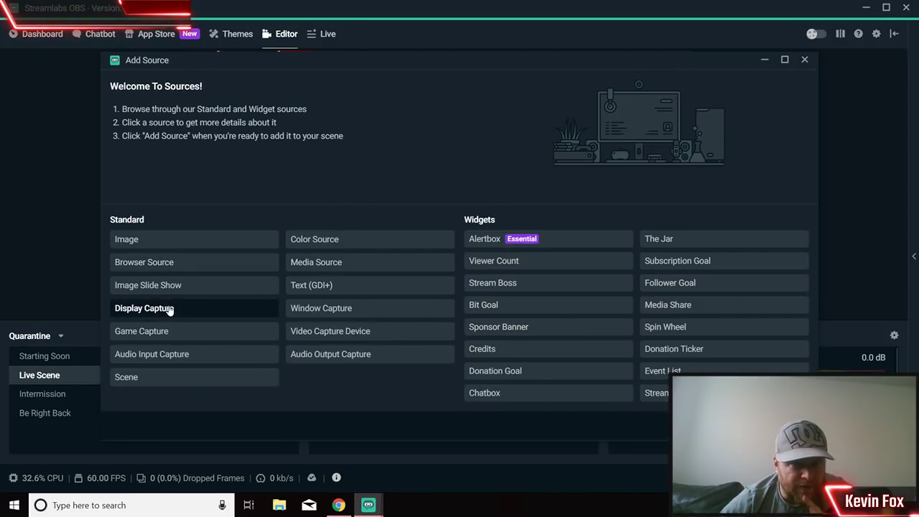
pyautogui.click(320, 309)
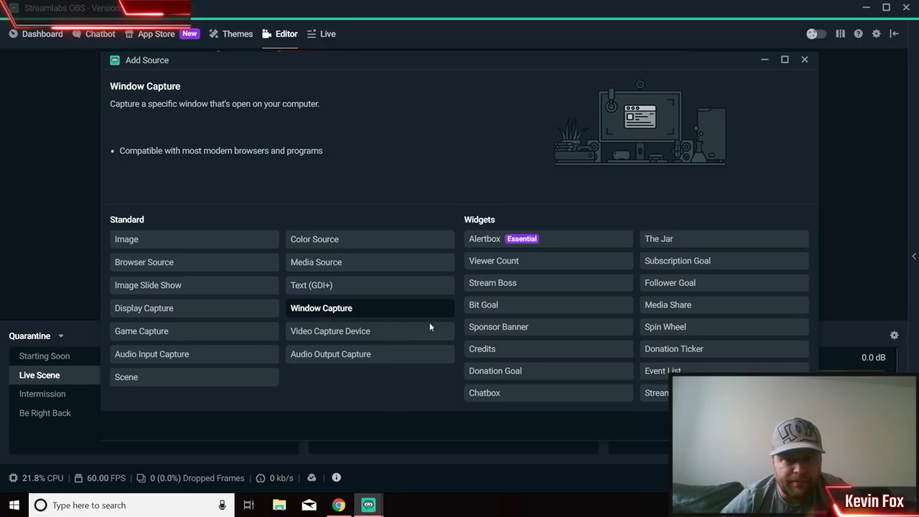
pyautogui.click(783, 431)
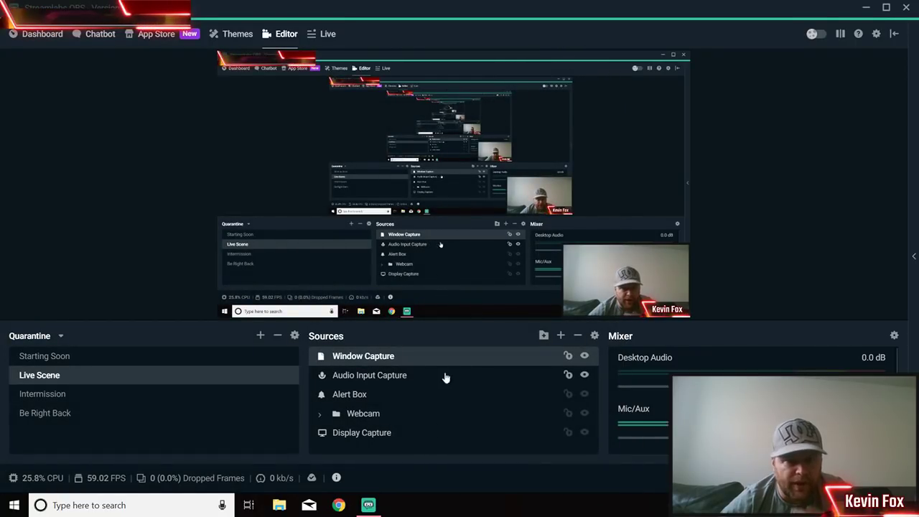
pyautogui.click(579, 337)
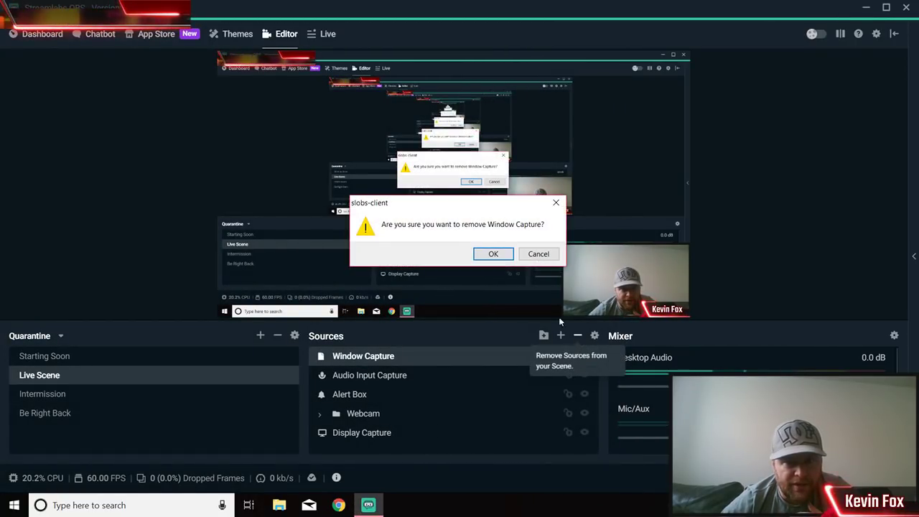
pyautogui.click(537, 393)
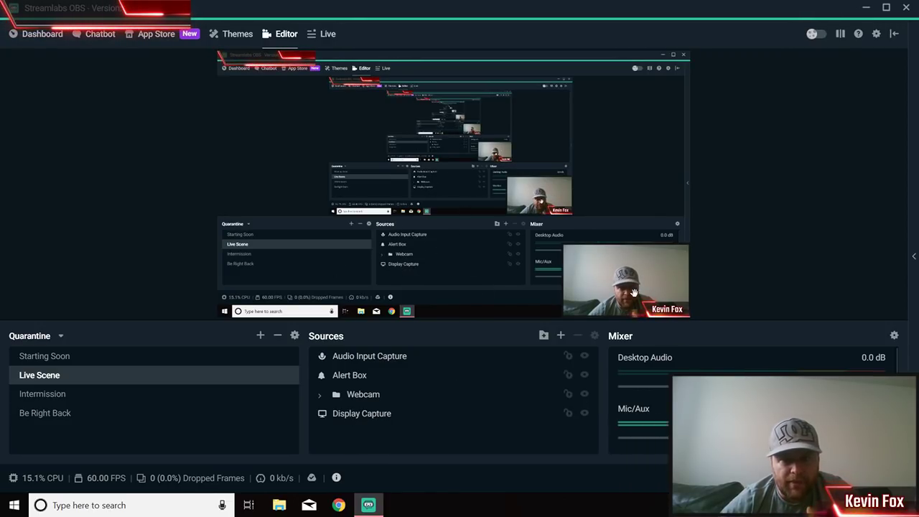
pyautogui.click(374, 413)
pyautogui.moveTo(392, 381); pyautogui.dragTo(393, 355)
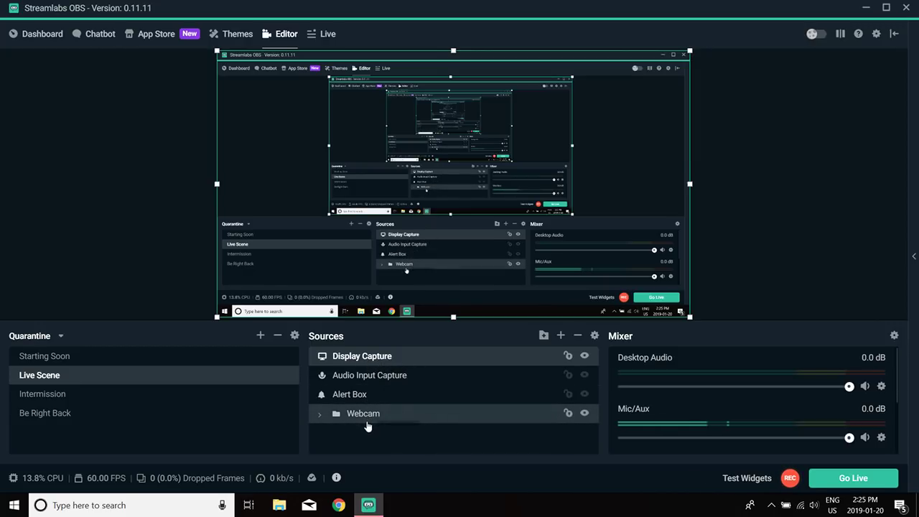
pyautogui.moveTo(366, 427); pyautogui.dragTo(367, 427)
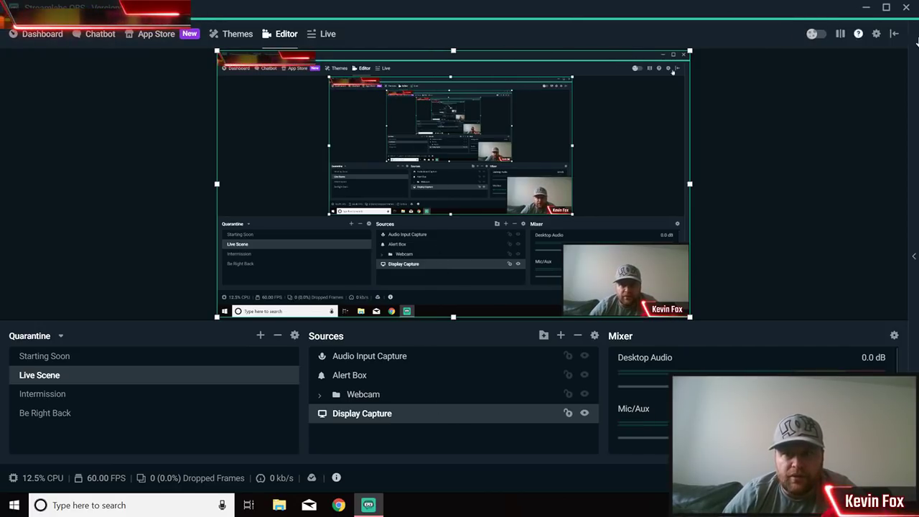
# Step: Open Settings beside the preview and show the Output page
pyautogui.click(876, 33)
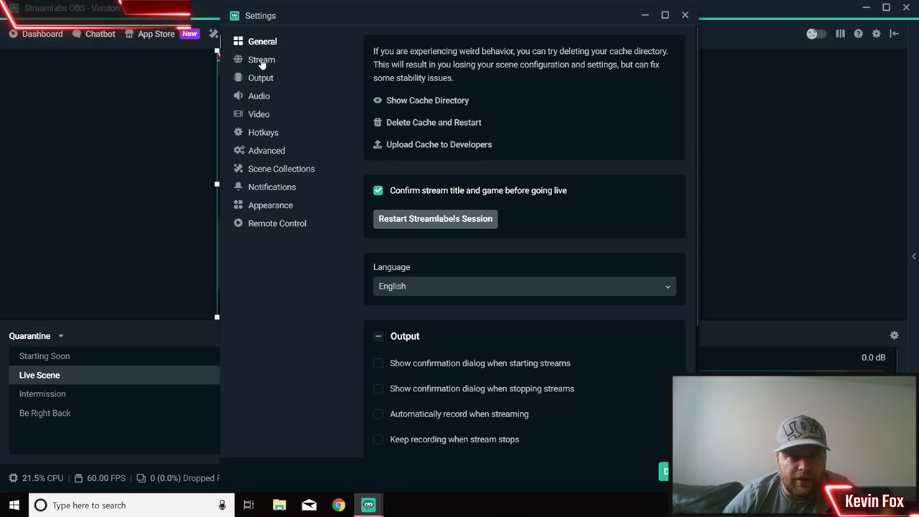
pyautogui.moveTo(343, 14); pyautogui.dragTo(309, 35)
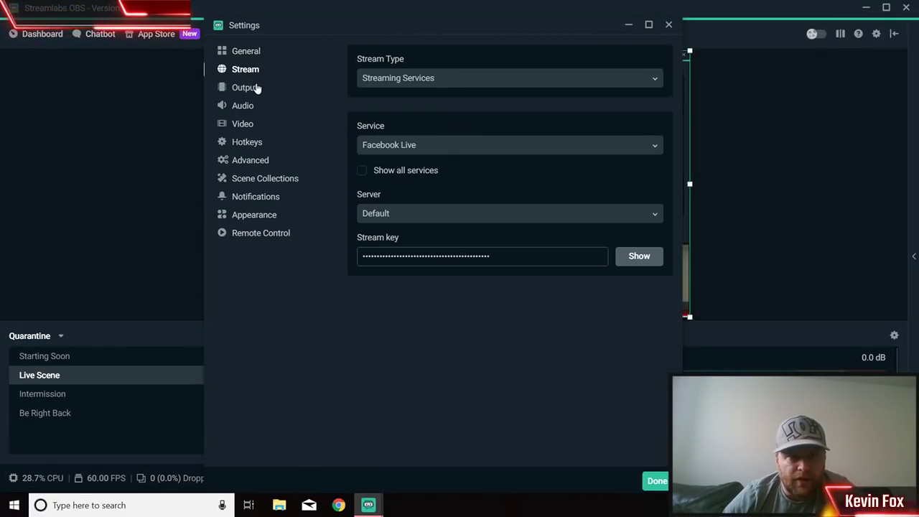
pyautogui.click(245, 94)
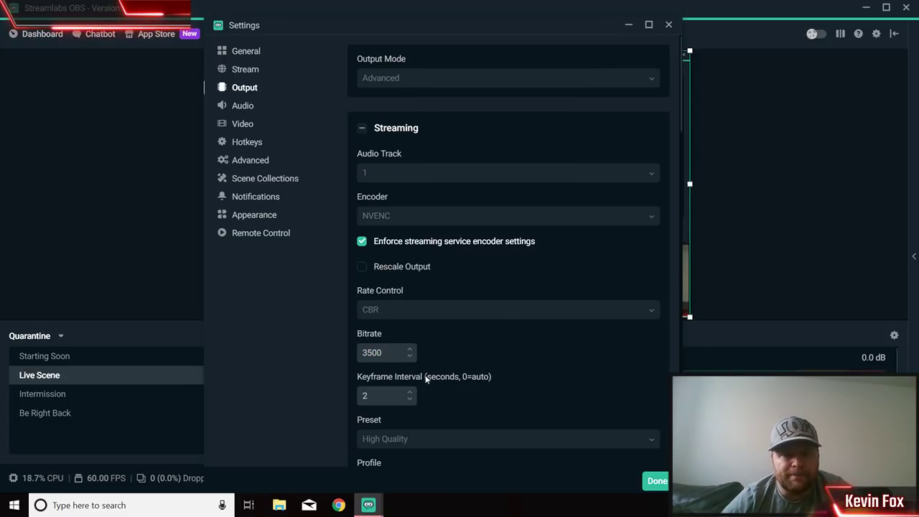
# Step: Scroll through the Output options, then show the Audio page with Default desktop and mic devices
pyautogui.scroll(-5, 486, 394)
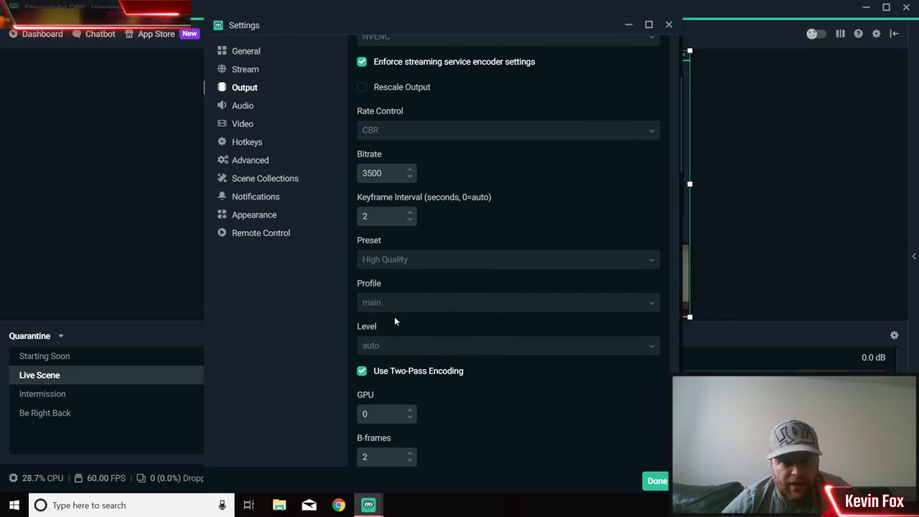
pyautogui.scroll(-2, 403, 308)
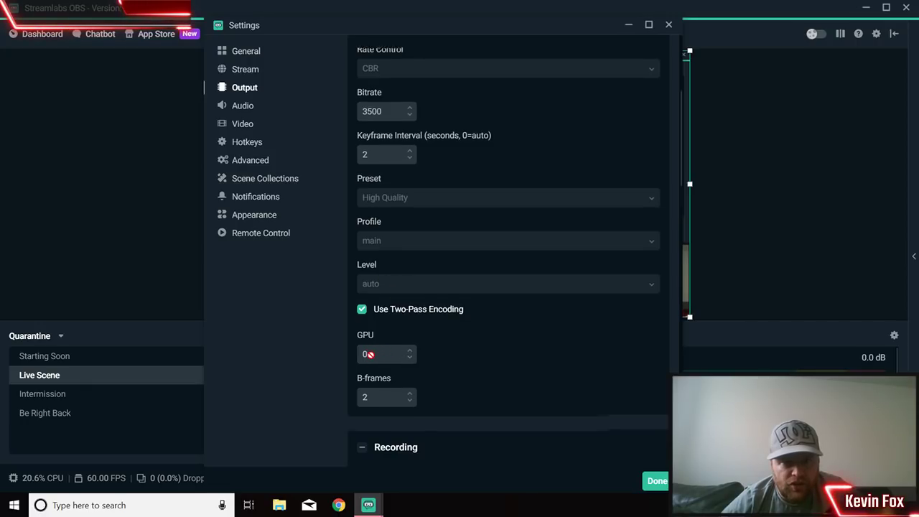
pyautogui.scroll(-5, 474, 324)
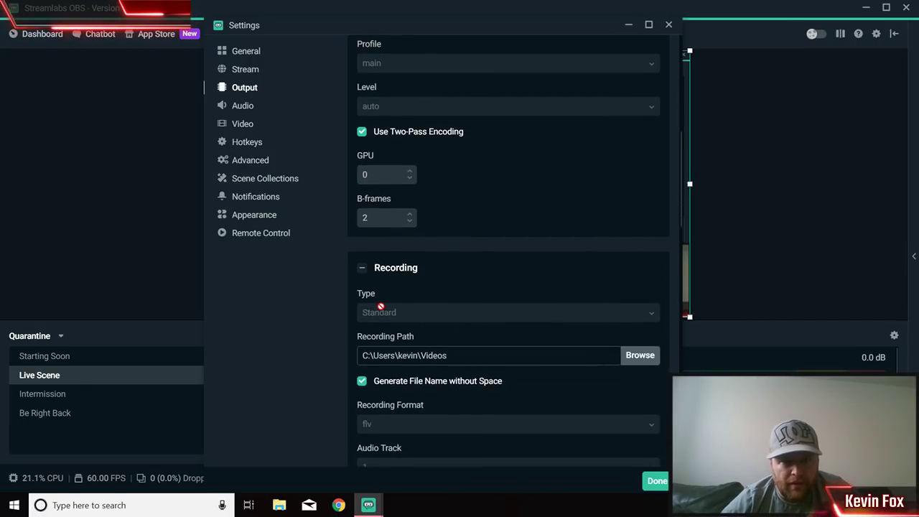
pyautogui.scroll(-5, 399, 187)
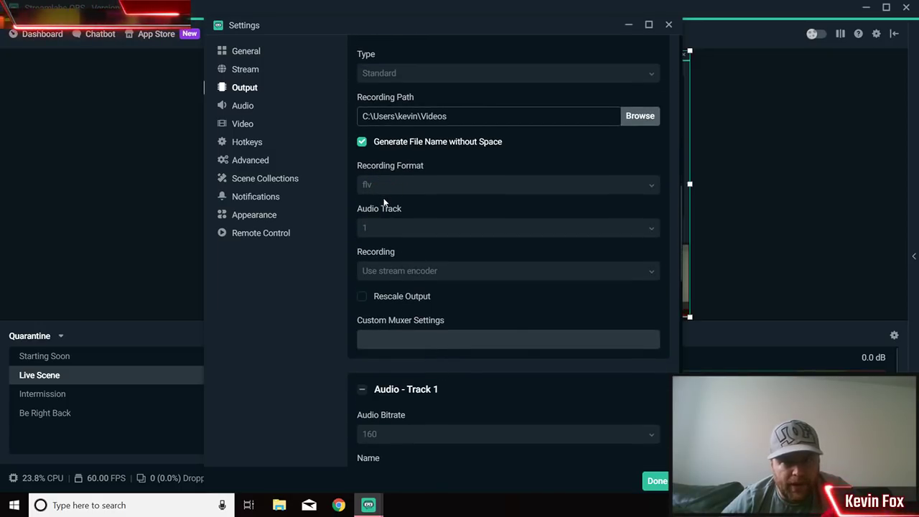
pyautogui.scroll(-4, 404, 199)
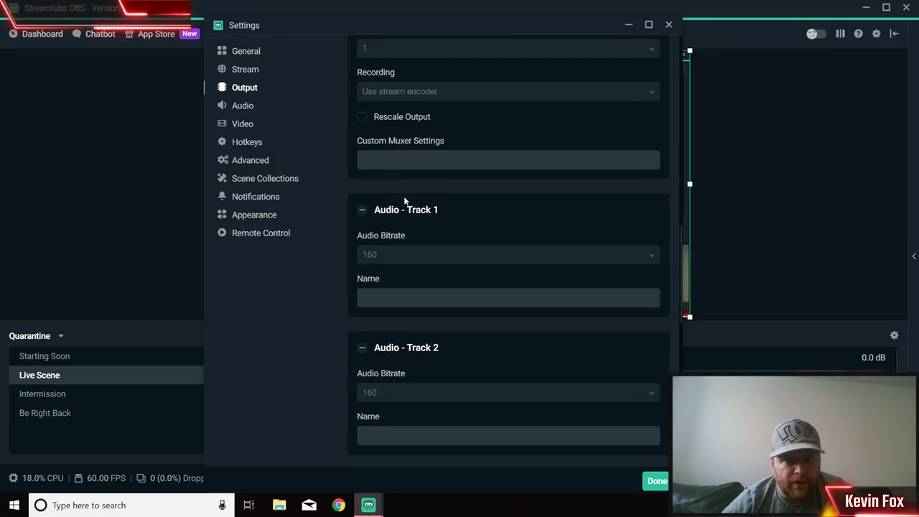
pyautogui.scroll(8, 399, 191)
pyautogui.click(242, 109)
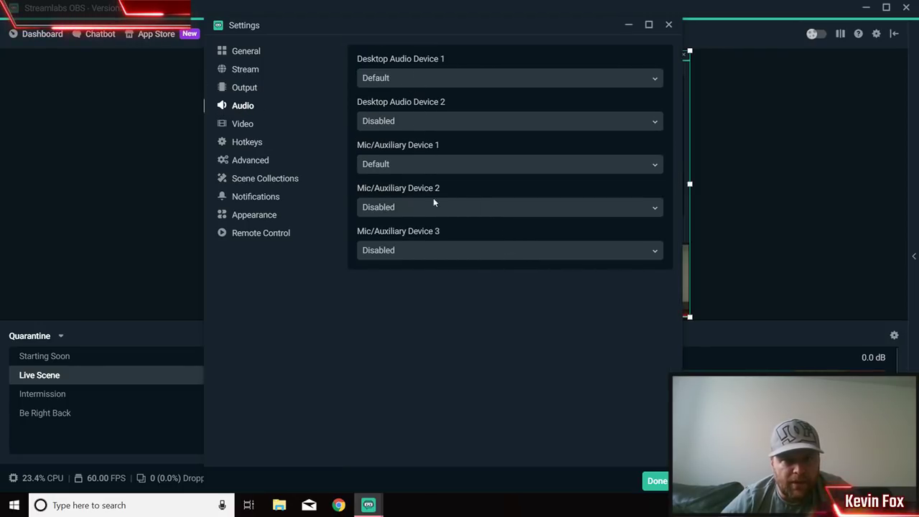
# Step: Check the Video resolution settings, then browse the Advanced page: Normal priority, NV12, 601 Partial
pyautogui.click(245, 125)
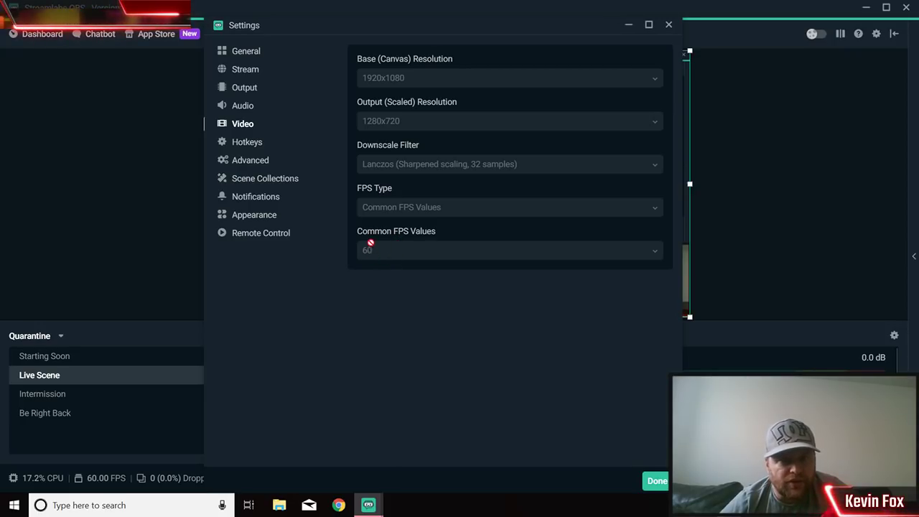
pyautogui.click(255, 160)
pyautogui.scroll(-4, 482, 151)
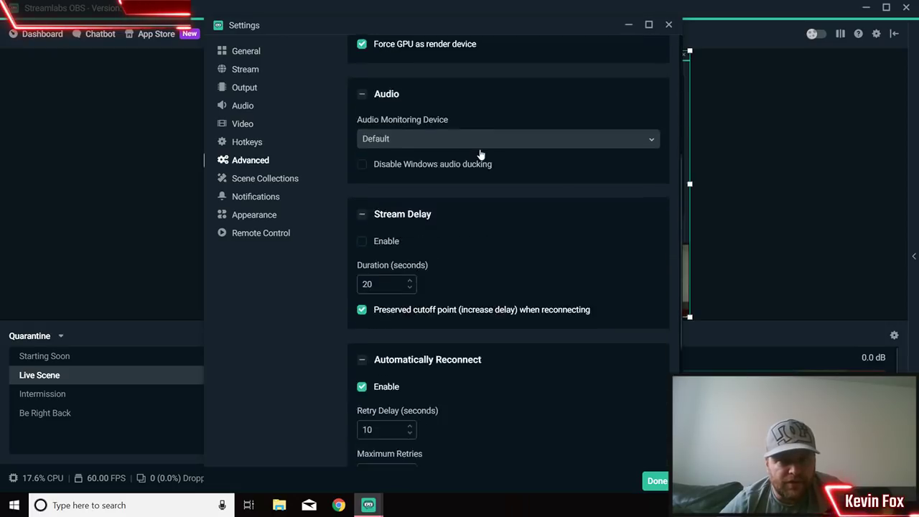
pyautogui.scroll(5, 445, 253)
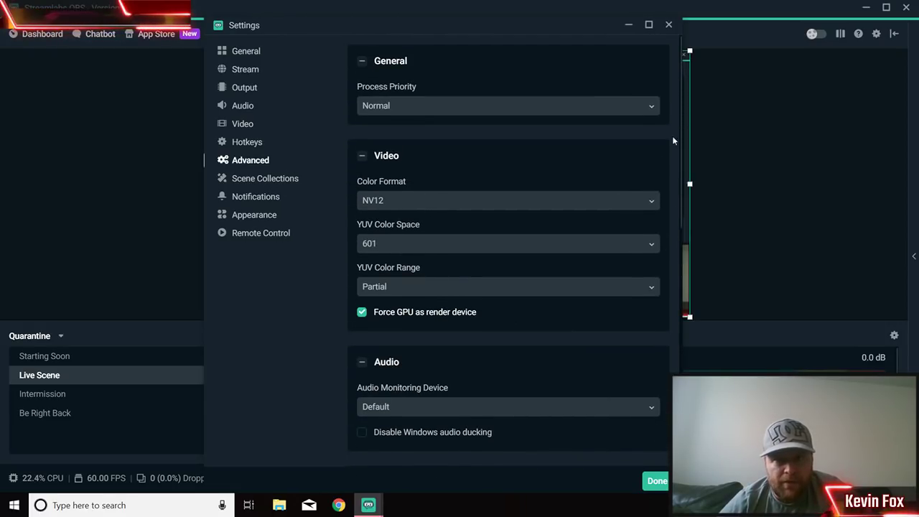
# Step: Close Settings and bring the Chrome browser window to the front
pyautogui.click(668, 26)
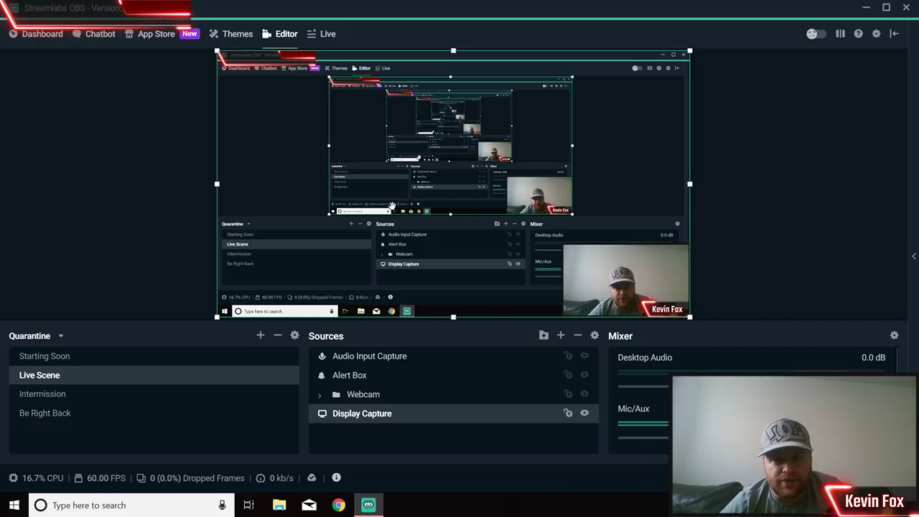
pyautogui.click(340, 504)
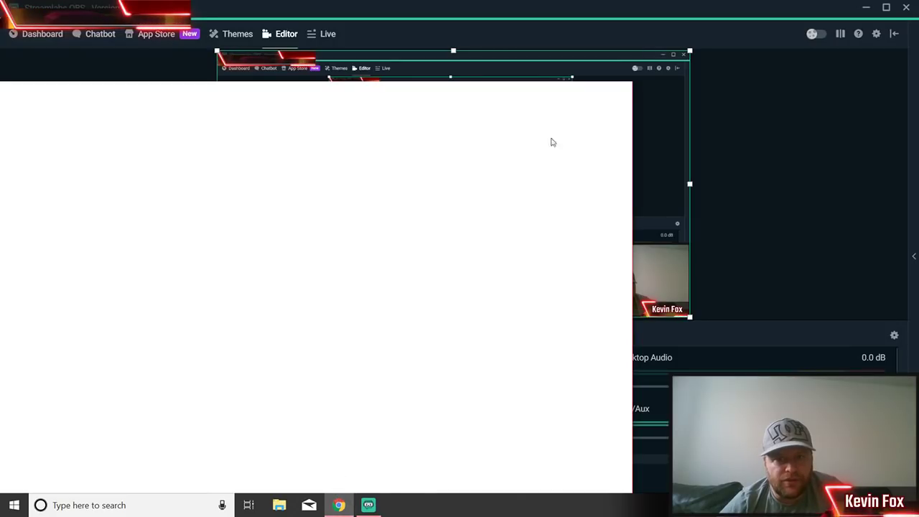